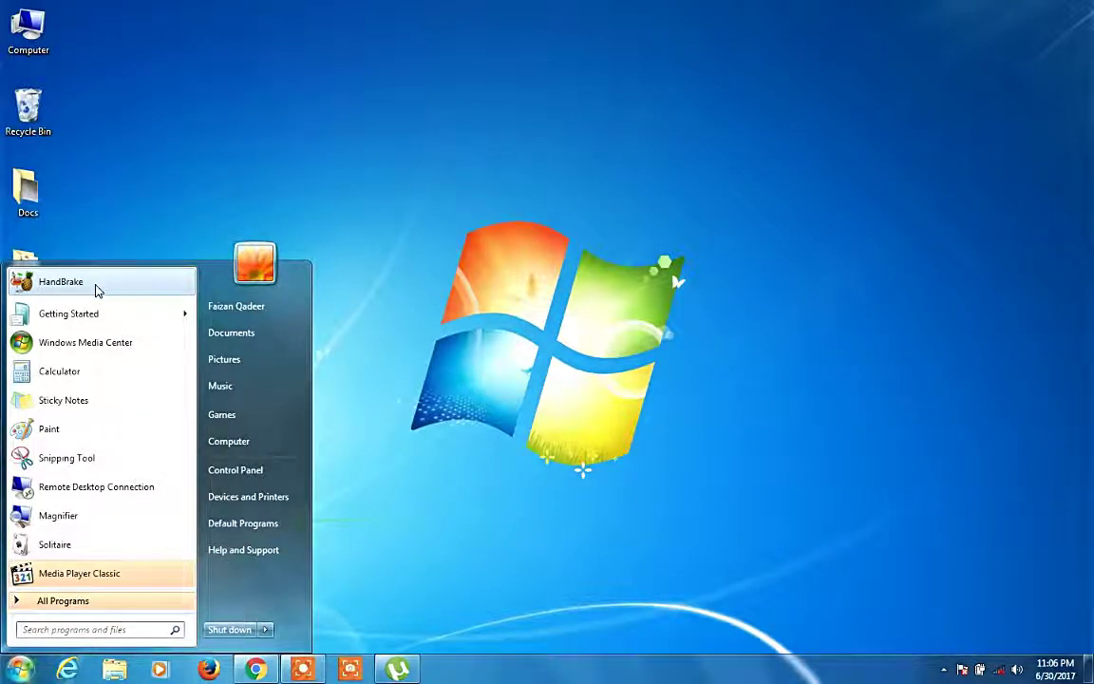
# Launch HandBrake and open the single video file Demo from the Docs folder as the source.
pyautogui.click(96, 290)
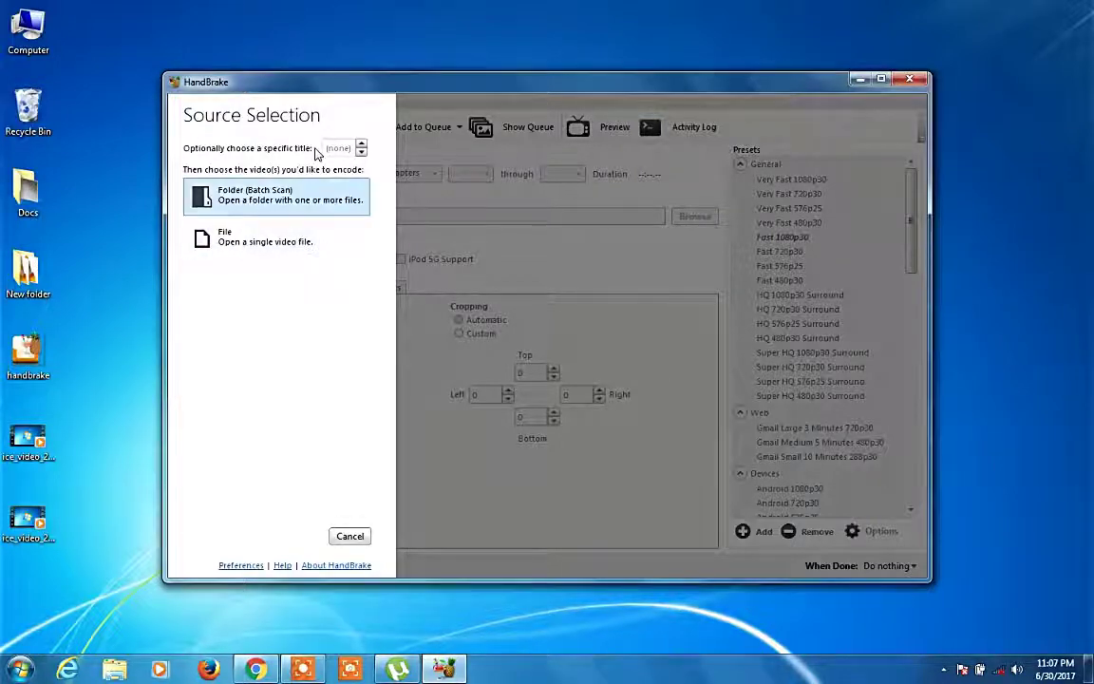
pyautogui.moveTo(345, 92); pyautogui.dragTo(341, 112)
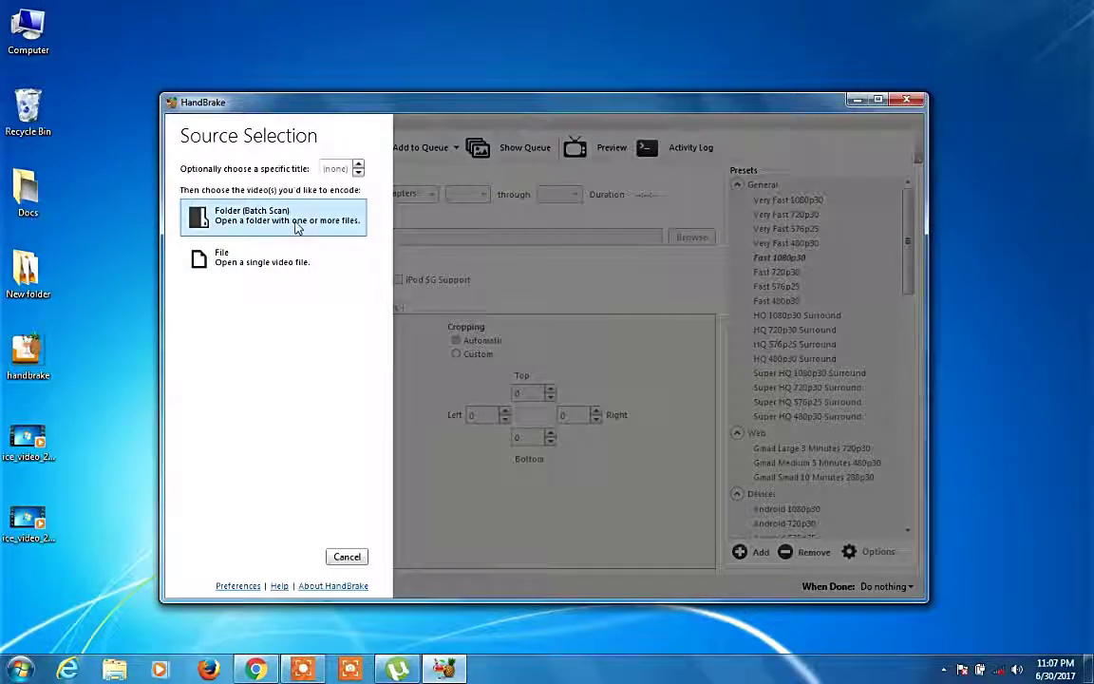
pyautogui.click(245, 273)
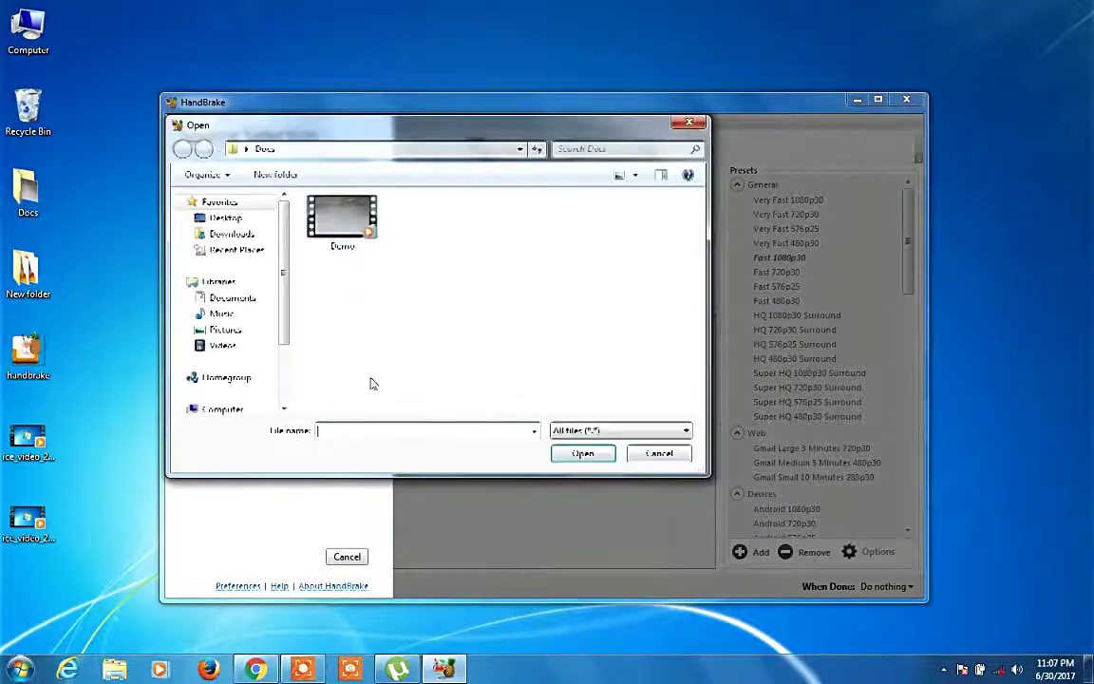
pyautogui.click(345, 226)
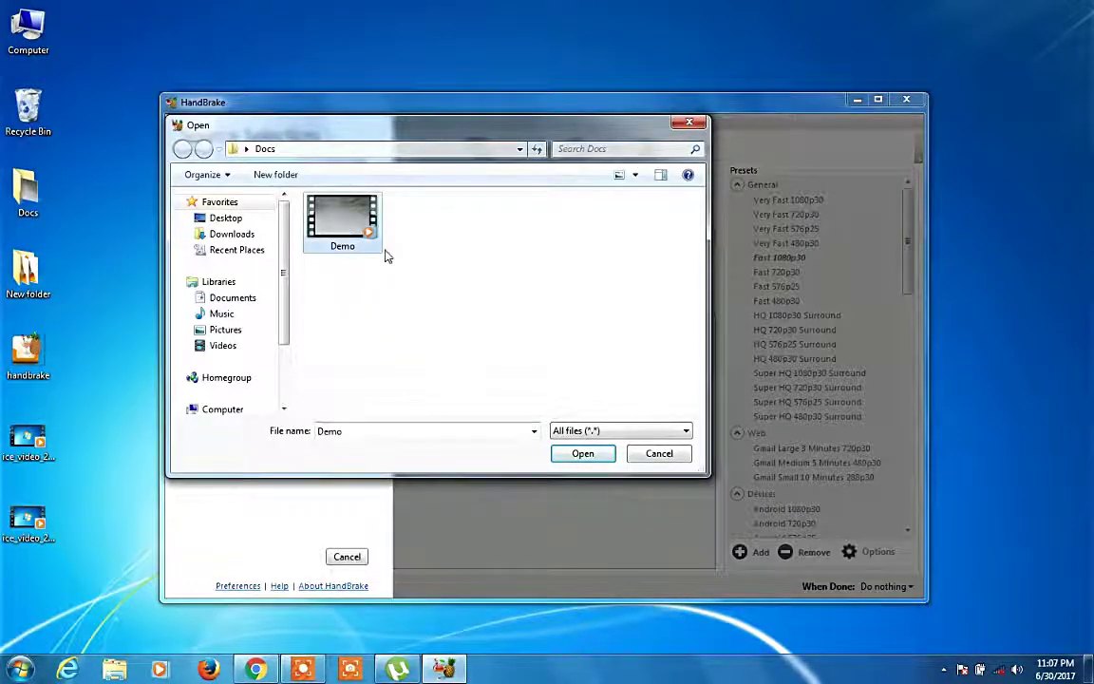
pyautogui.click(581, 454)
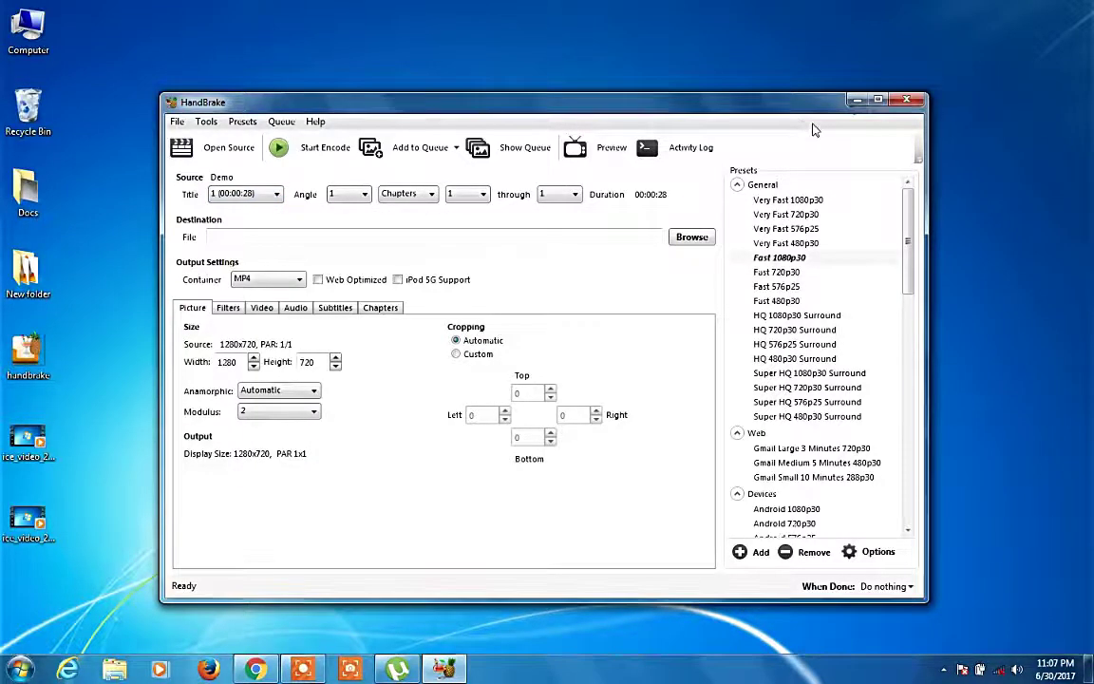
# Open the Docs folder on the desktop and check the file size and details of the original Demo video.
pyautogui.click(856, 99)
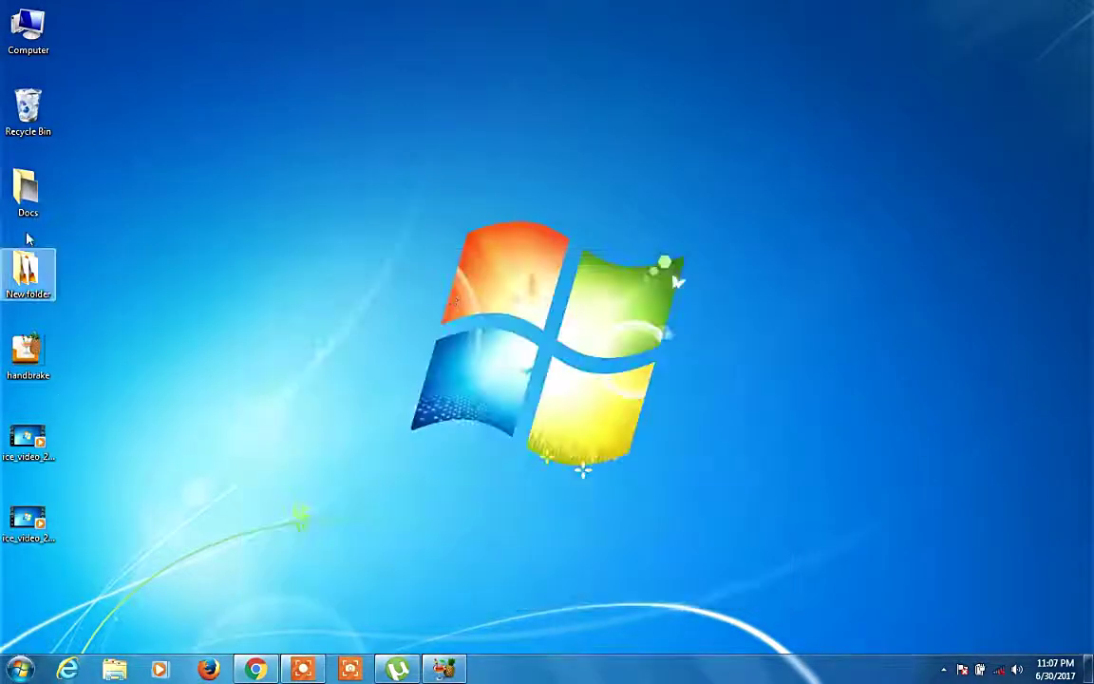
pyautogui.doubleClick(27, 189)
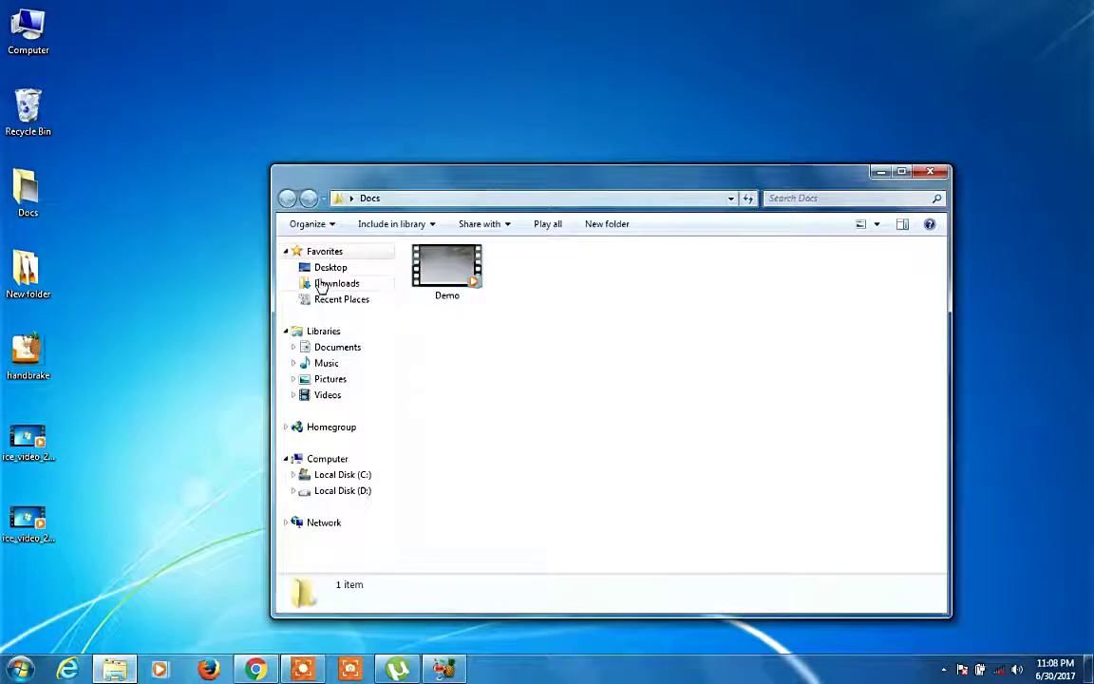
pyautogui.doubleClick(503, 184)
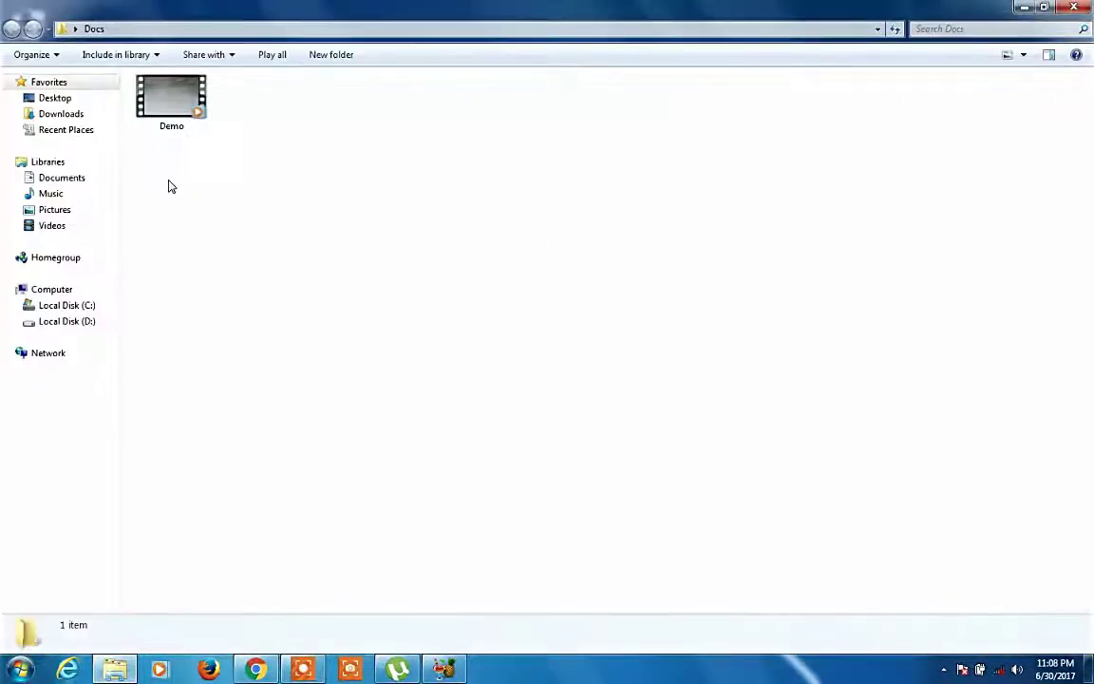
pyautogui.rightClick(180, 111)
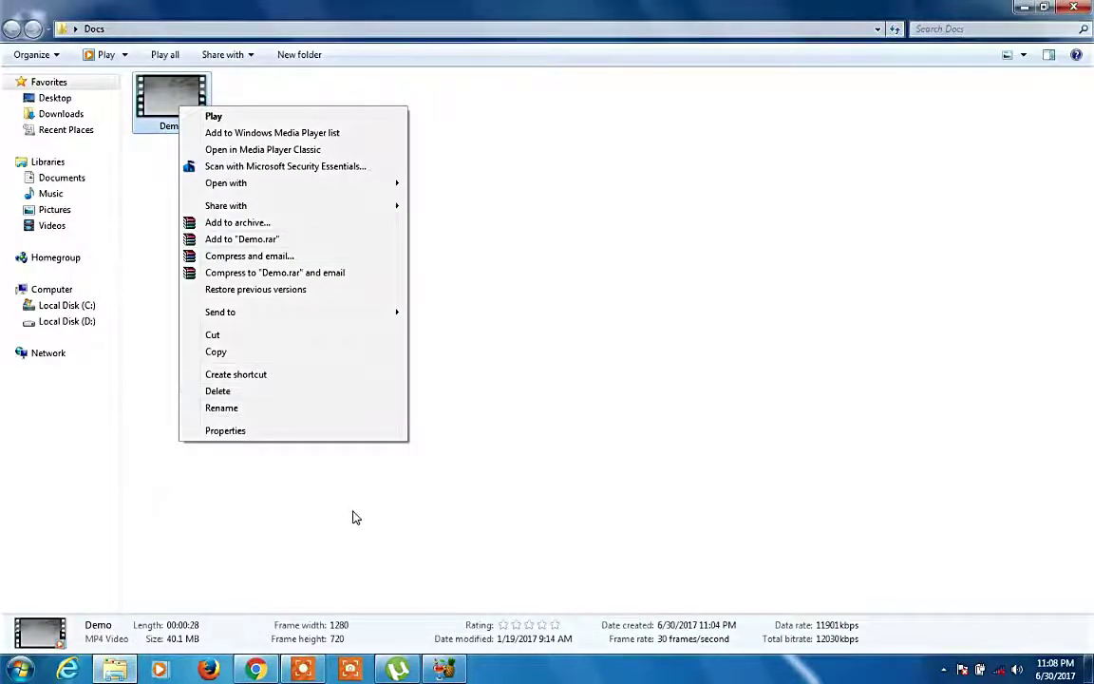
pyautogui.click(242, 521)
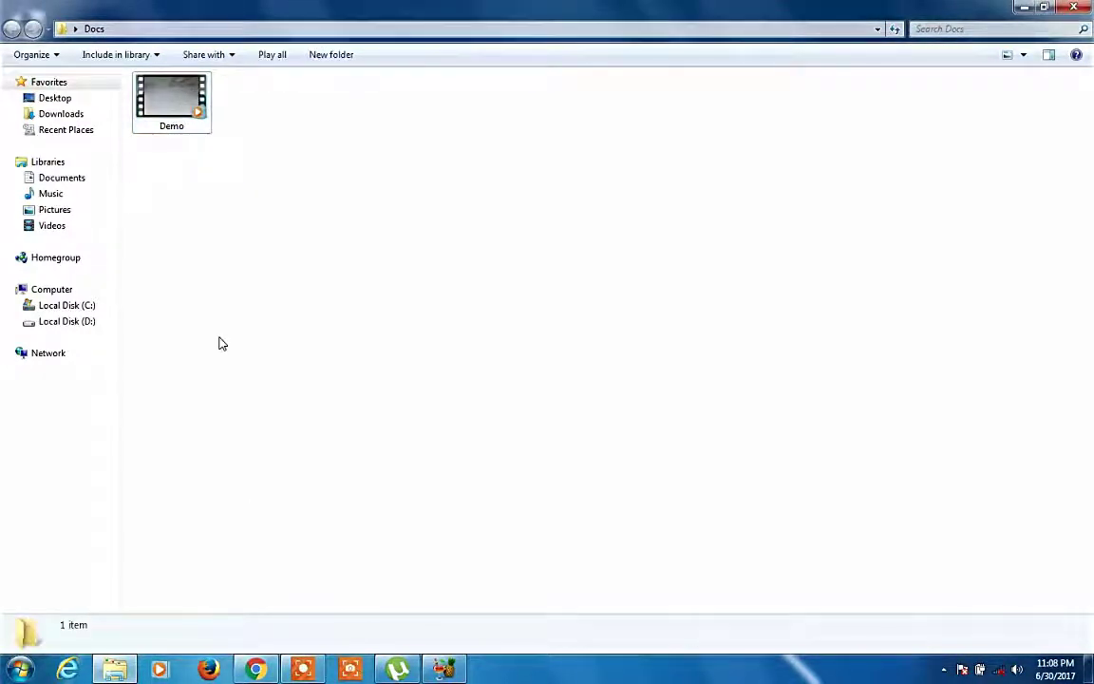
pyautogui.click(184, 92)
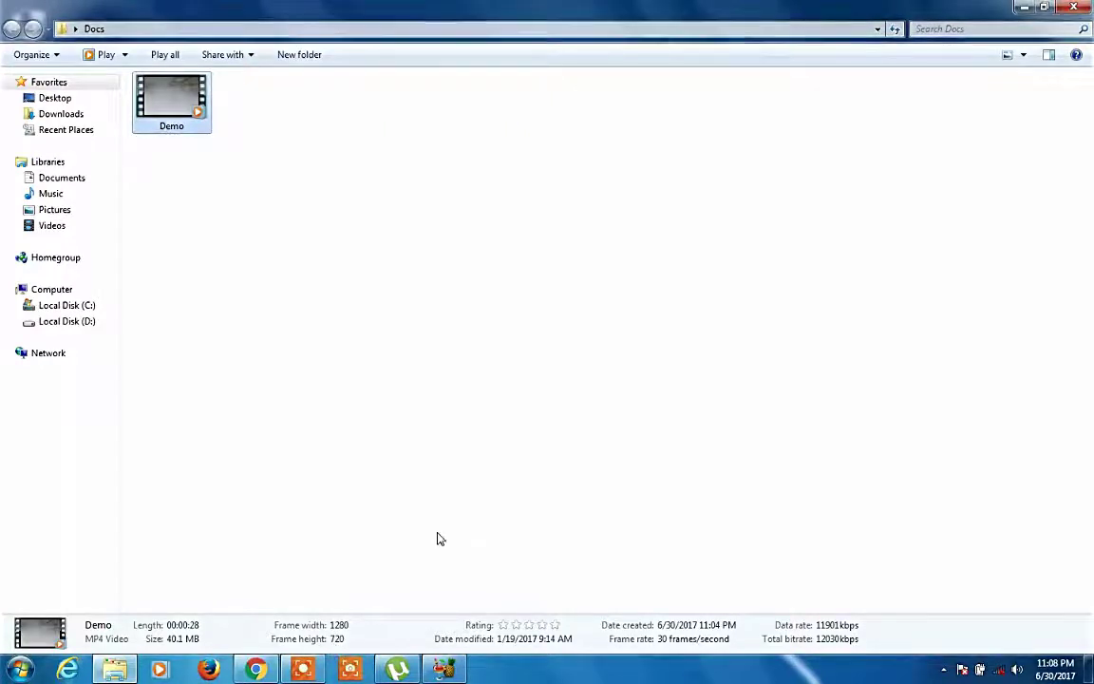
pyautogui.click(505, 462)
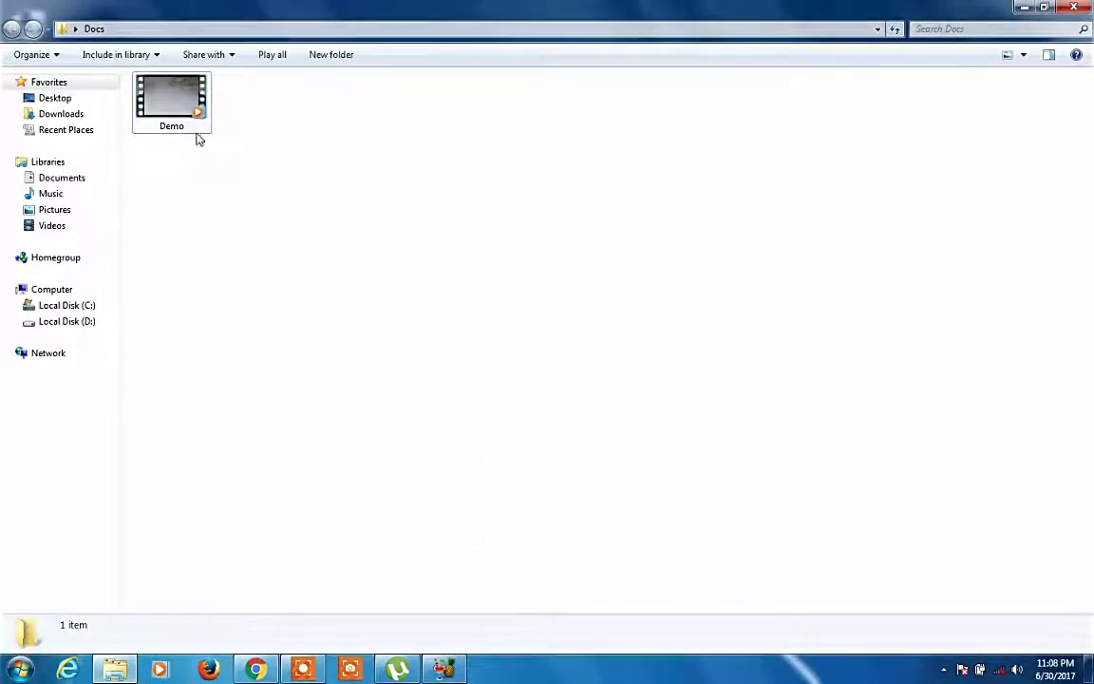
# Play the original Demo video full screen, close the player and return to HandBrake.
pyautogui.doubleClick(167, 103)
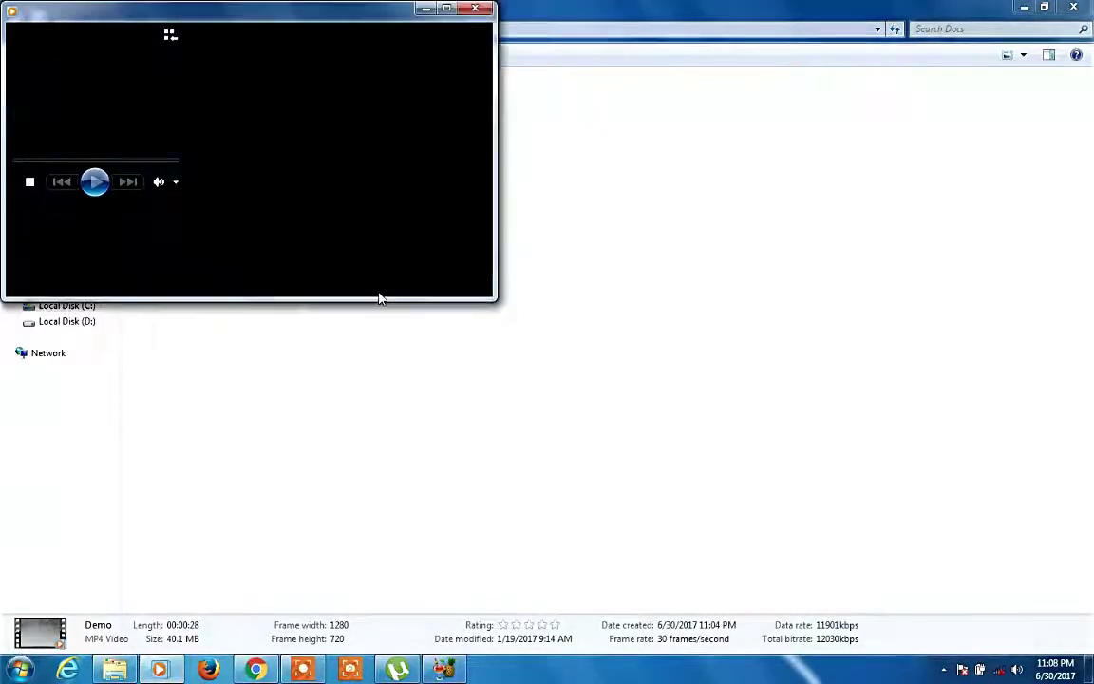
pyautogui.doubleClick(423, 164)
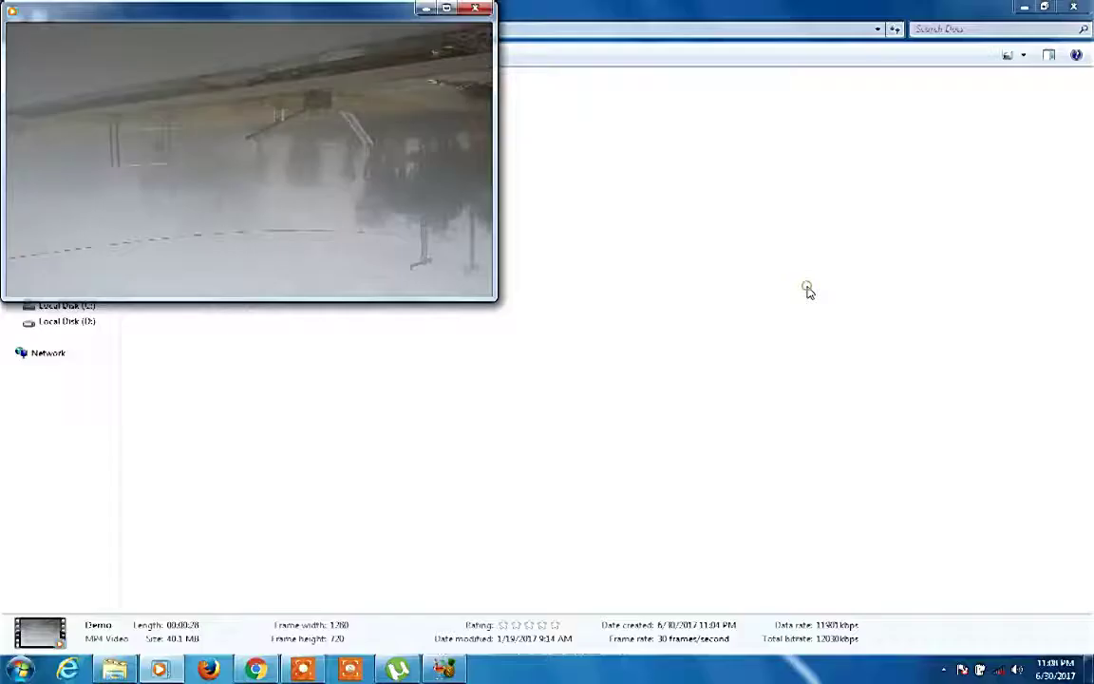
pyautogui.doubleClick(807, 292)
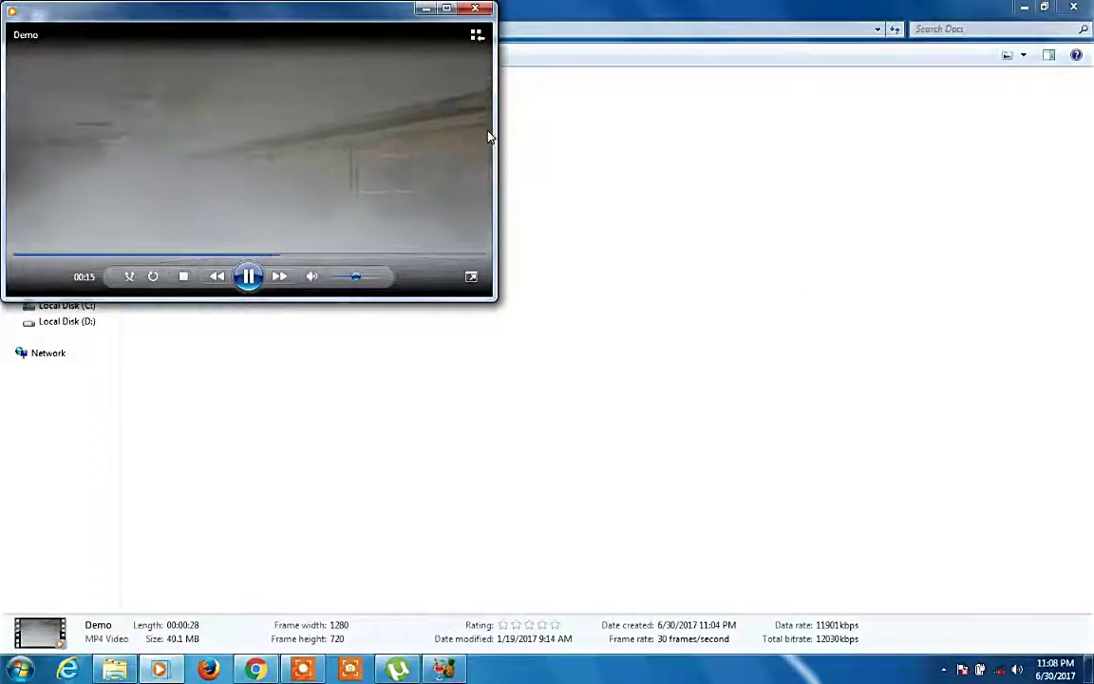
pyautogui.click(475, 9)
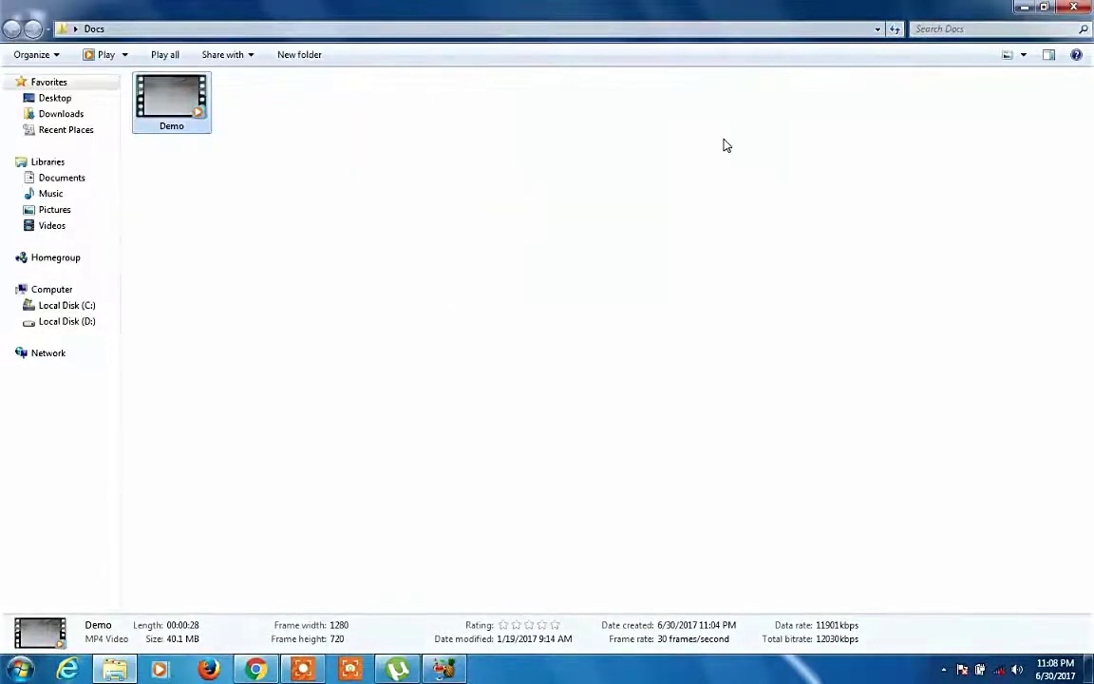
pyautogui.click(1019, 8)
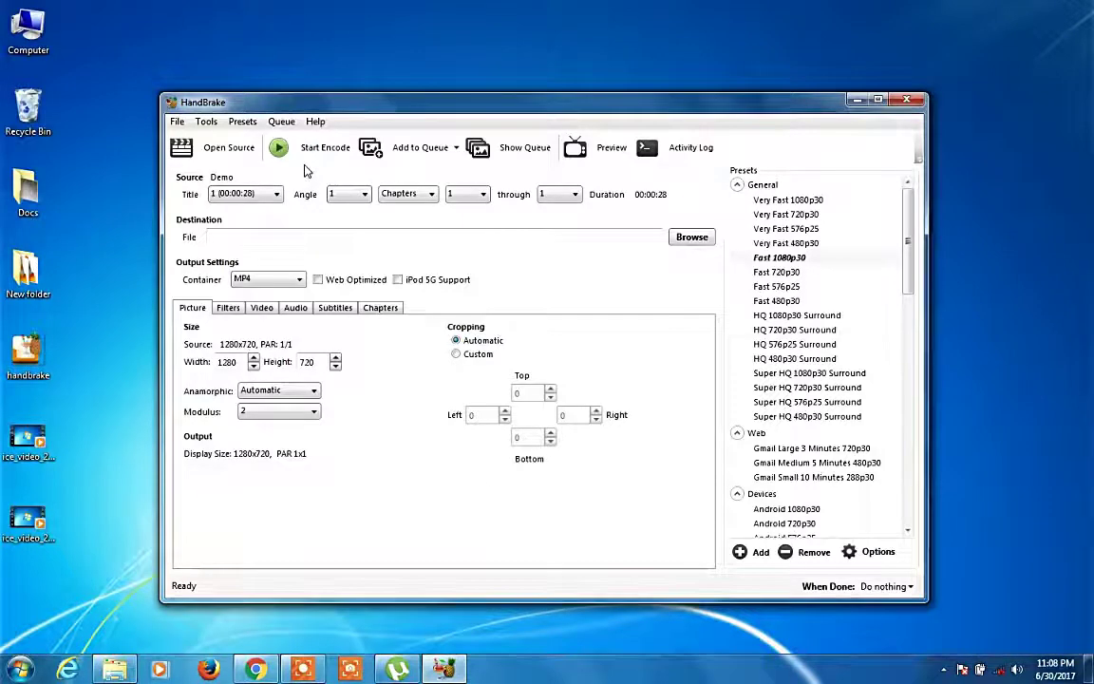
# Set the output destination to an mp4 file named Demo1 in the Docs folder.
pyautogui.moveTo(405, 111); pyautogui.dragTo(435, 111)
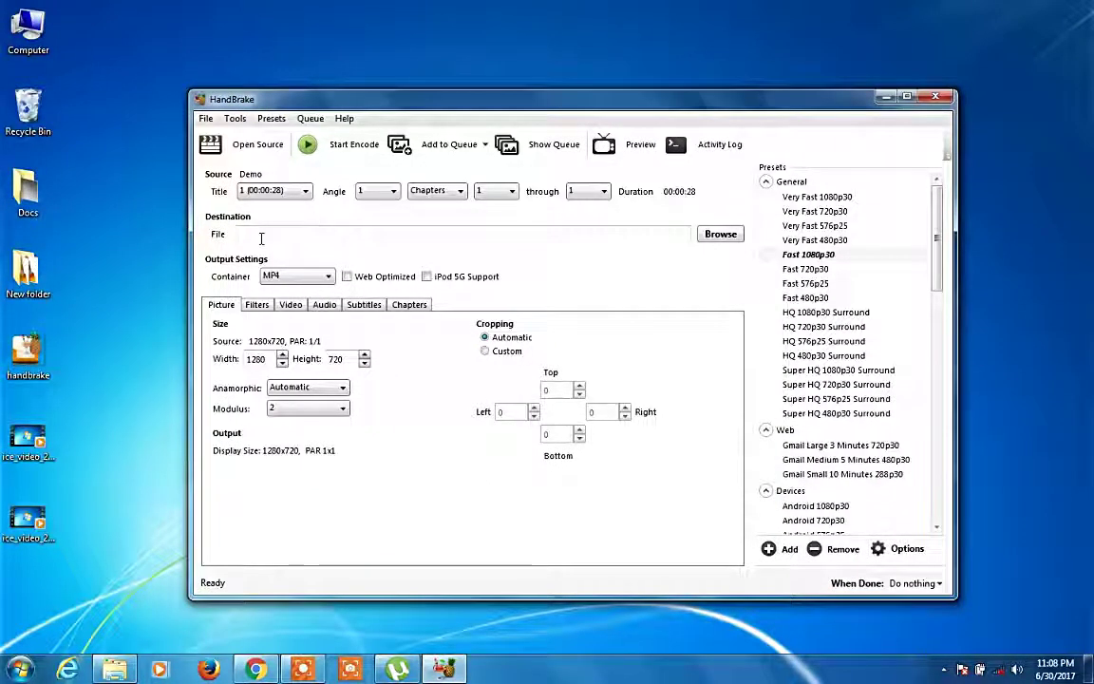
pyautogui.click(712, 236)
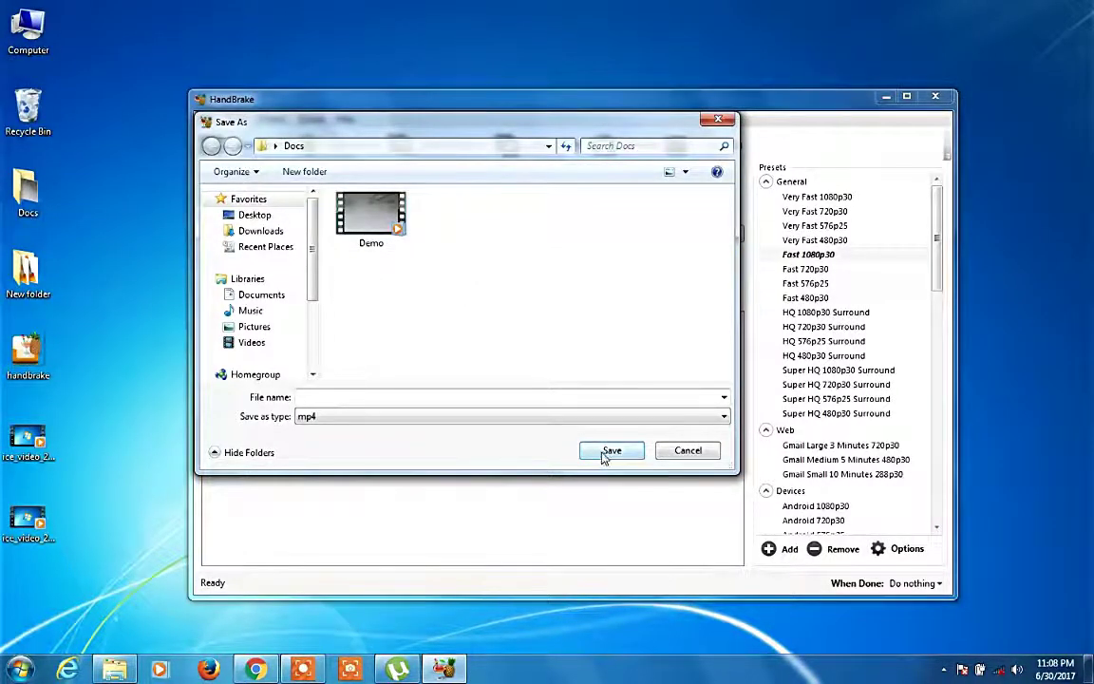
pyautogui.click(549, 399)
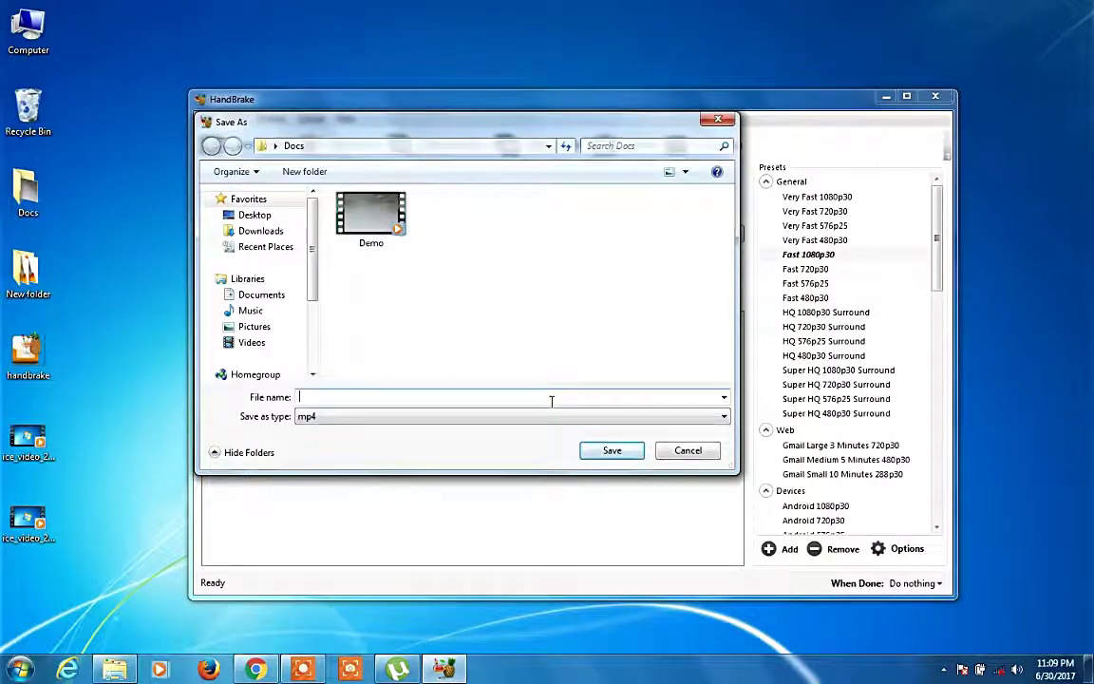
pyautogui.write('Demo1')
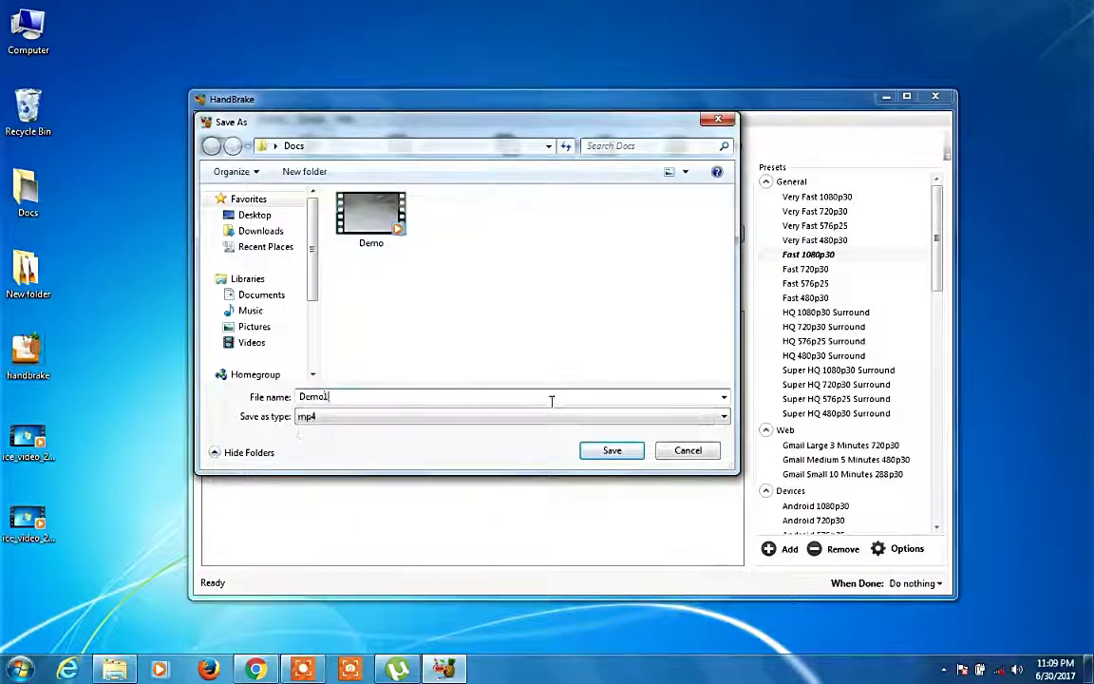
pyautogui.click(622, 454)
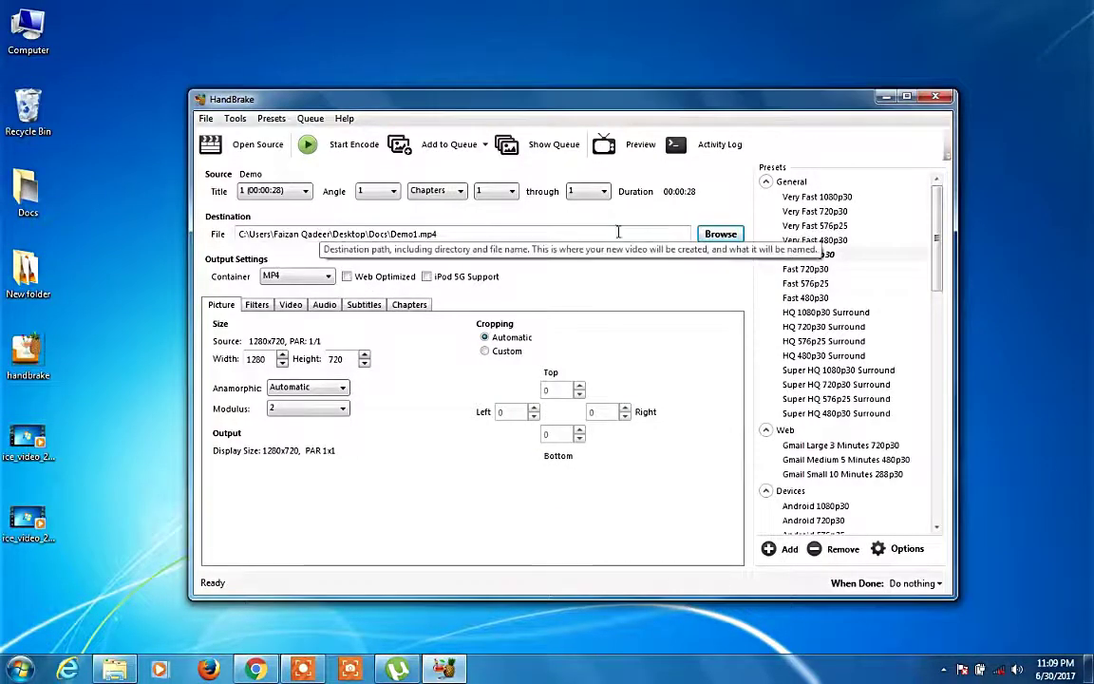
# Start encoding the Demo video with the Fast 1080p30 preset.
pyautogui.click(338, 146)
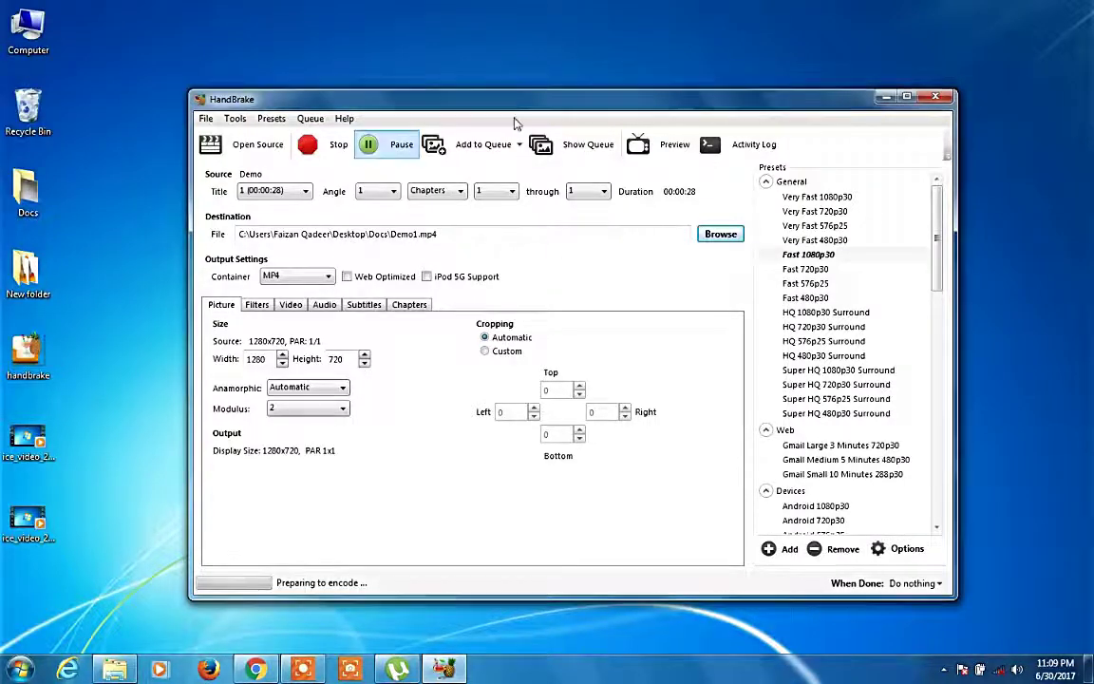
pyautogui.moveTo(558, 95); pyautogui.dragTo(530, 75)
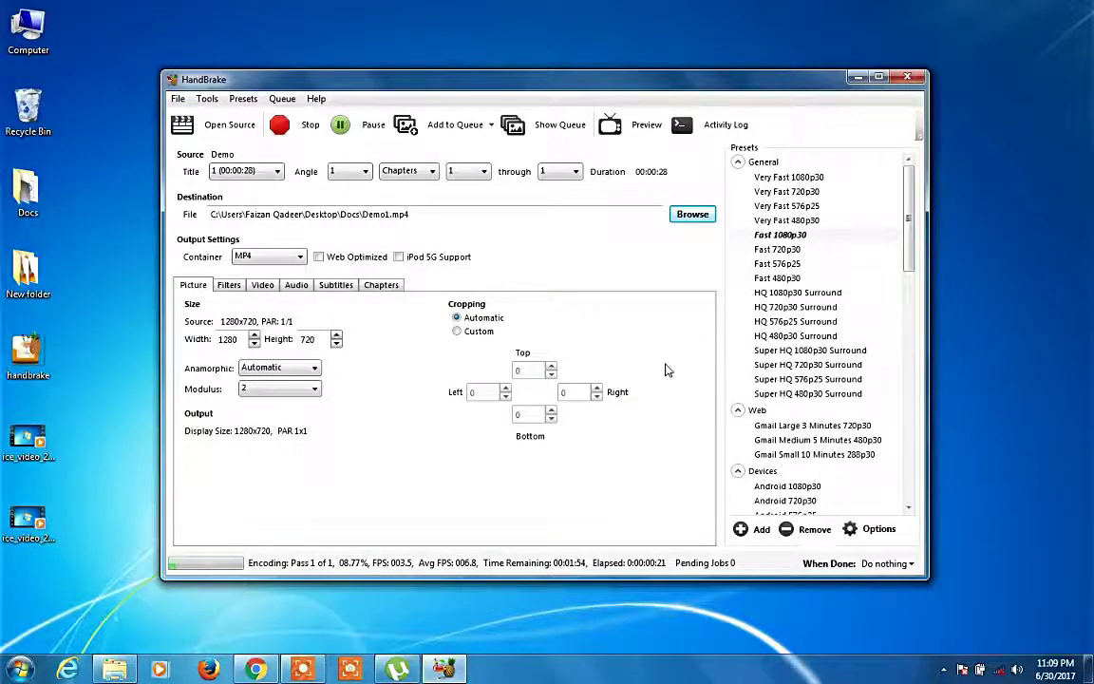
pyautogui.moveTo(444, 84); pyautogui.dragTo(466, 76)
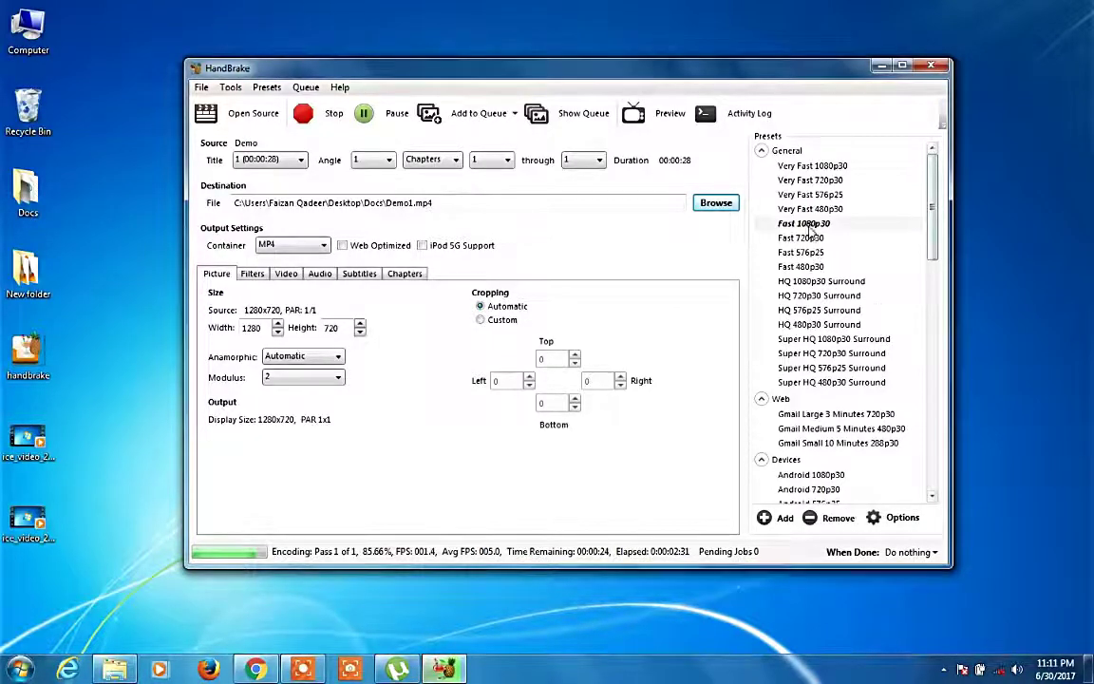
# Look through the available encoding presets from the General group down to the Legacy group.
pyautogui.scroll(-3, 803, 254)
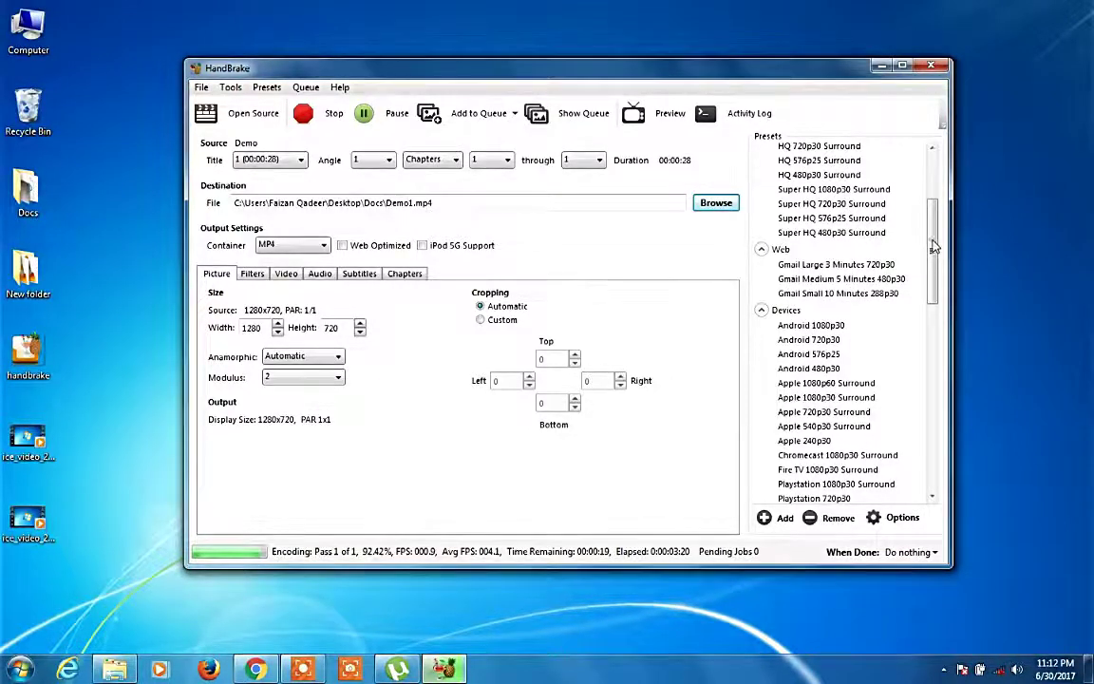
pyautogui.moveTo(934, 291); pyautogui.dragTo(933, 357)
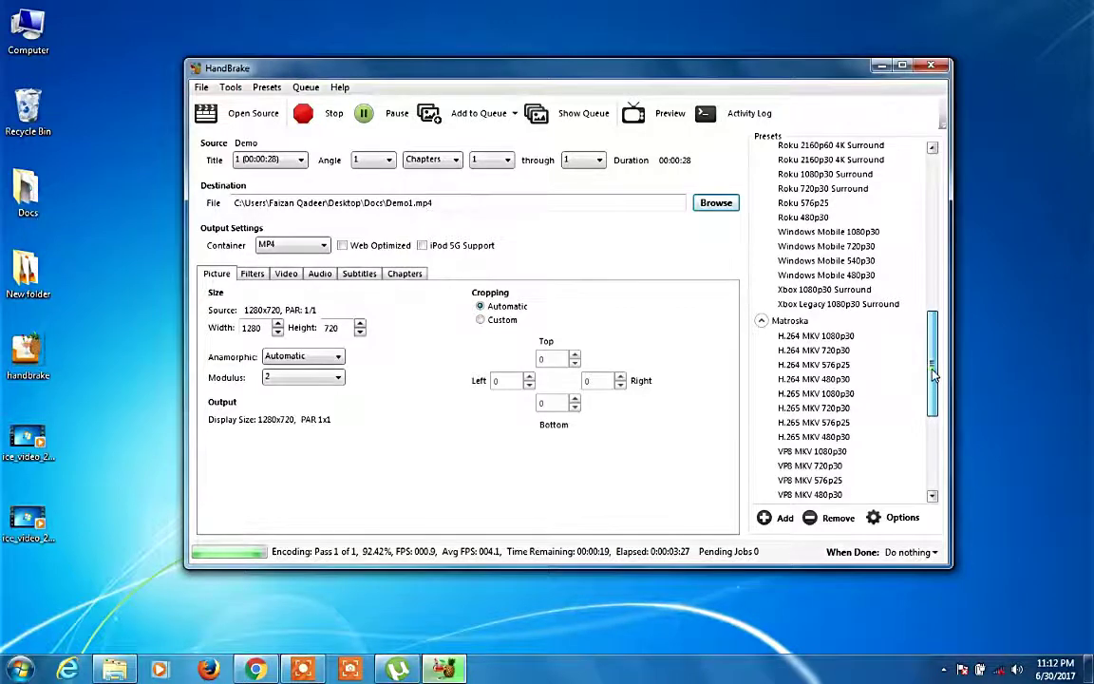
pyautogui.moveTo(934, 383); pyautogui.dragTo(935, 406)
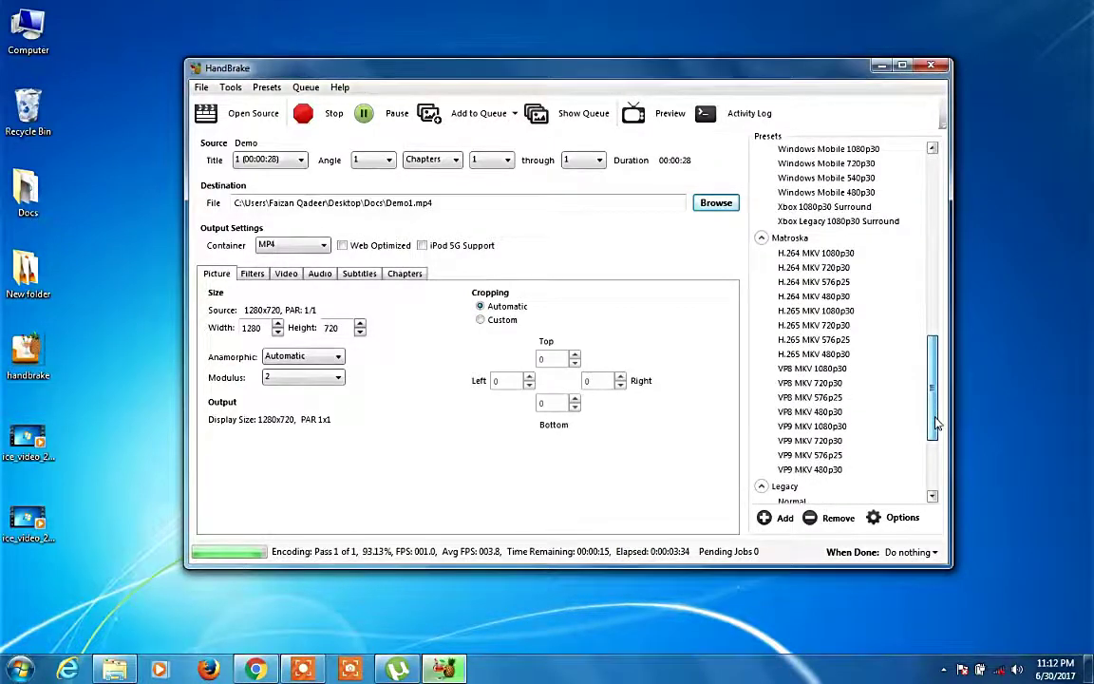
pyautogui.click(936, 457)
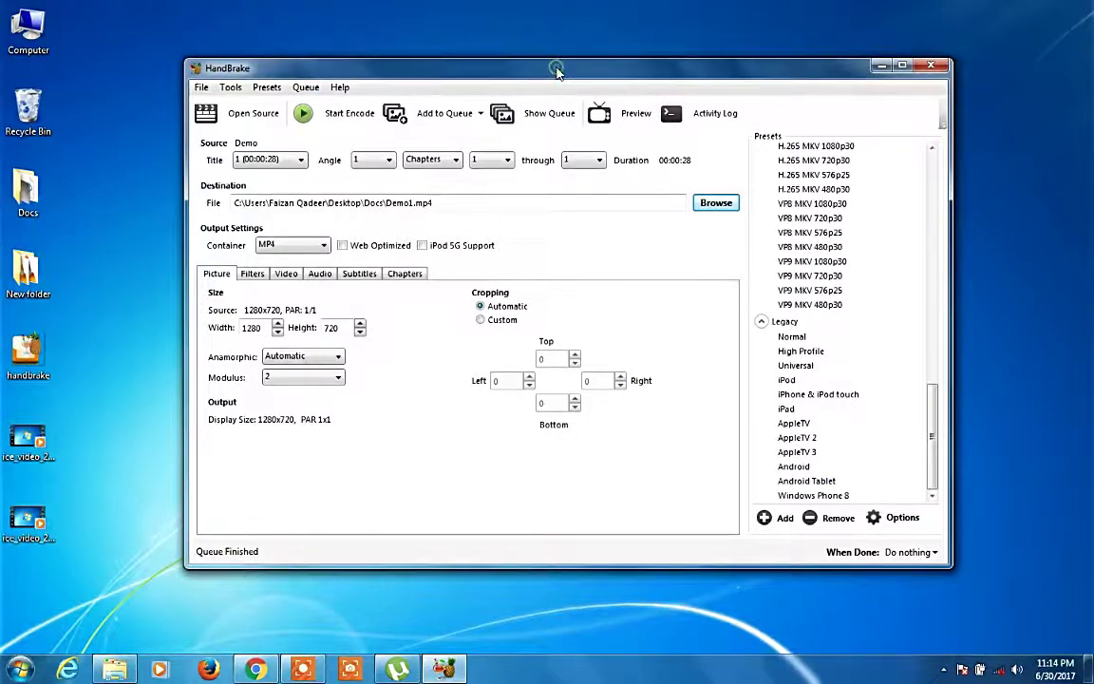
# Minimize HandBrake, open the Docs folder and check the file size and details of the encoded Demo1 video.
pyautogui.moveTo(556, 68); pyautogui.dragTo(583, 91)
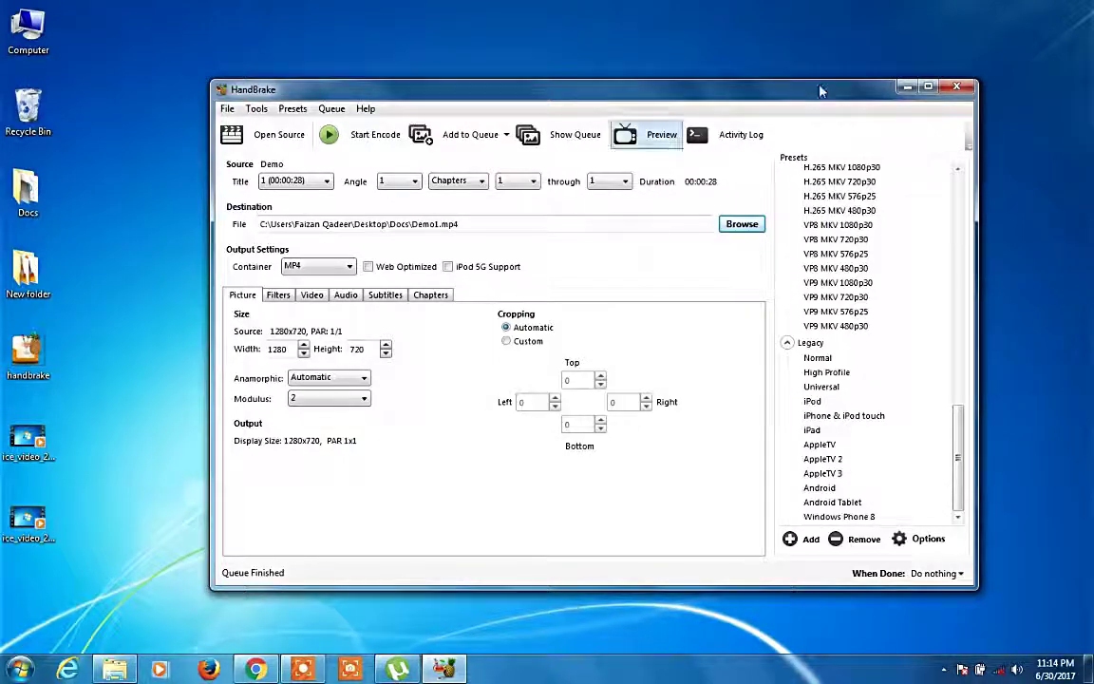
pyautogui.click(906, 89)
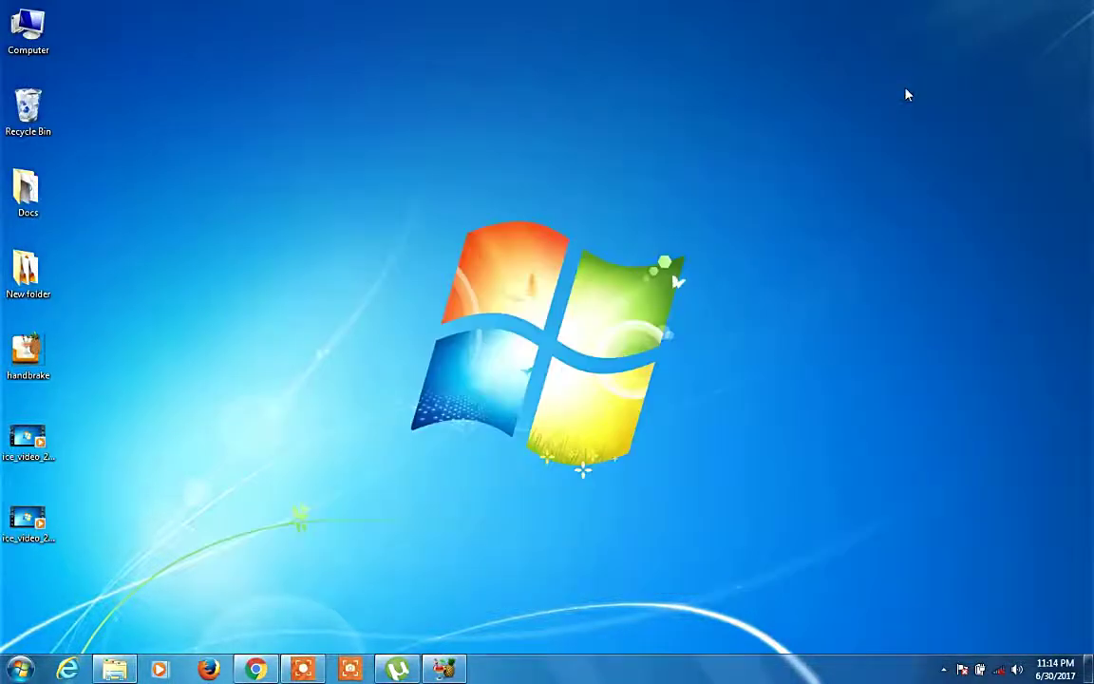
pyautogui.doubleClick(28, 190)
pyautogui.click(515, 371)
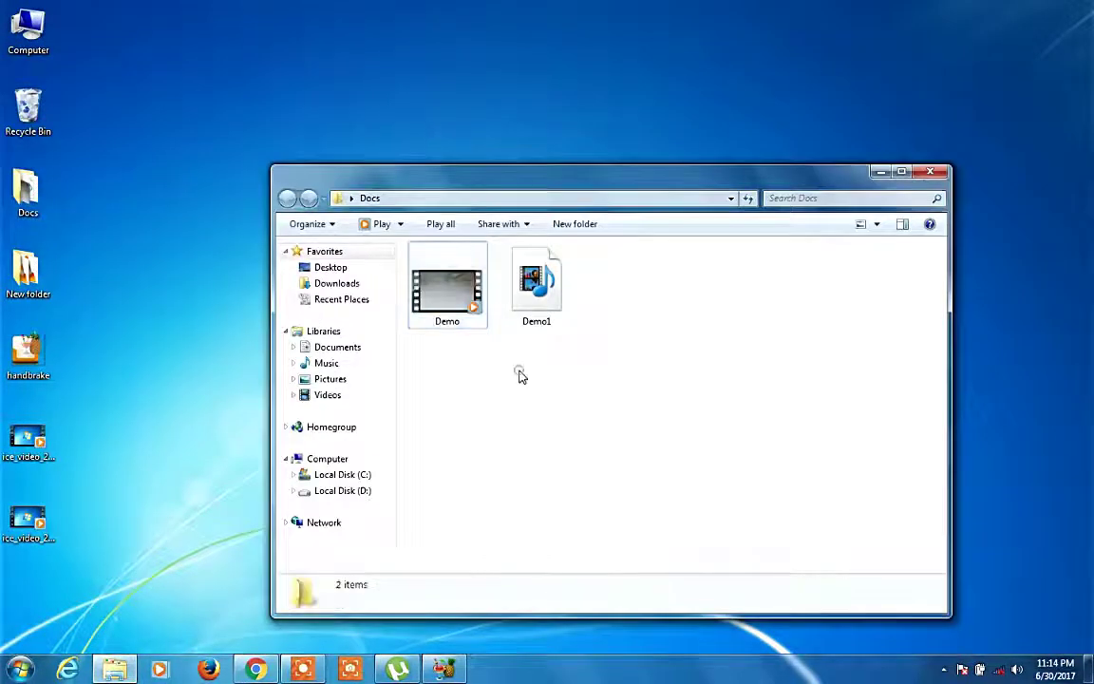
pyautogui.click(540, 298)
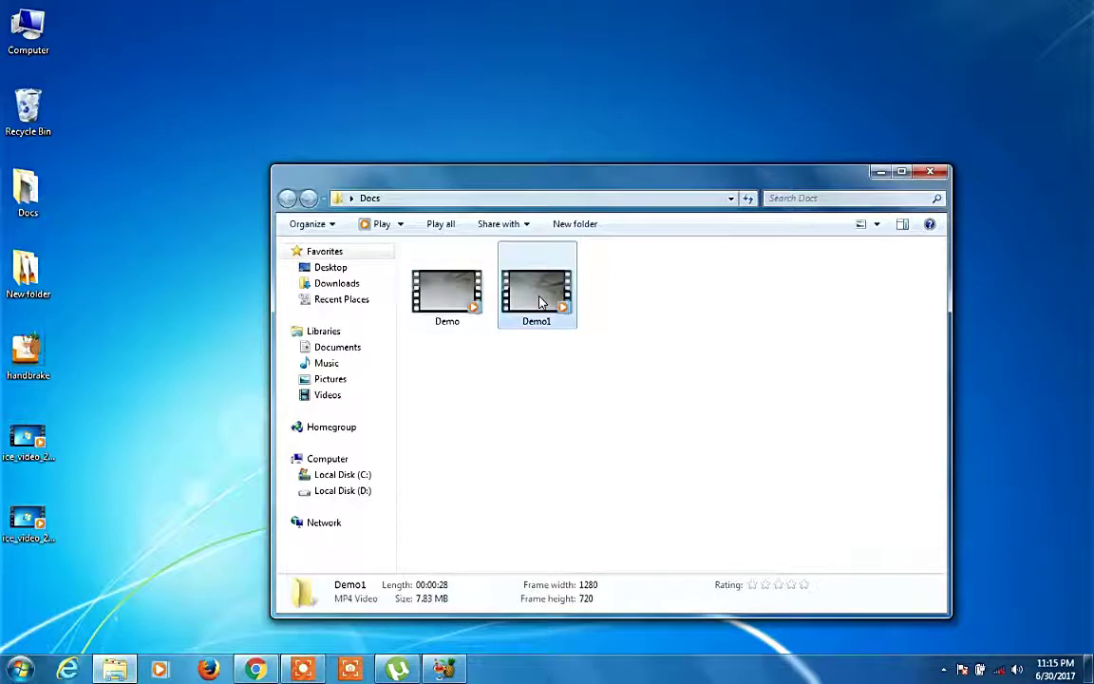
# Play the encoded Demo1 video full screen to check its picture quality.
pyautogui.rightClick(554, 300)
pyautogui.click(566, 307)
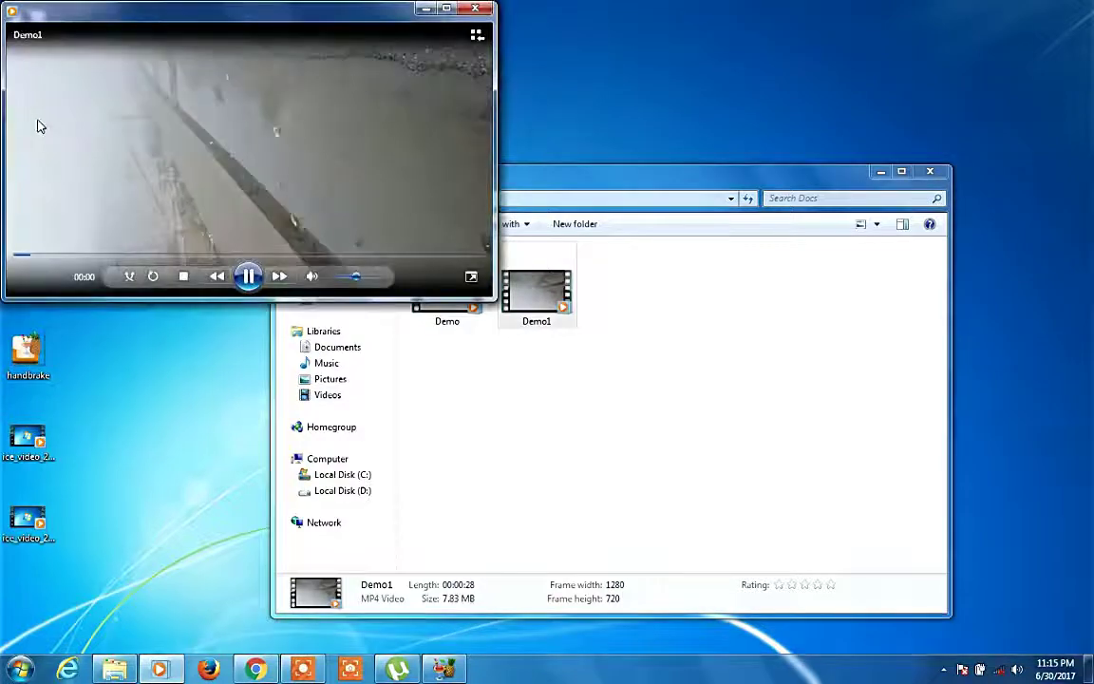
pyautogui.doubleClick(127, 137)
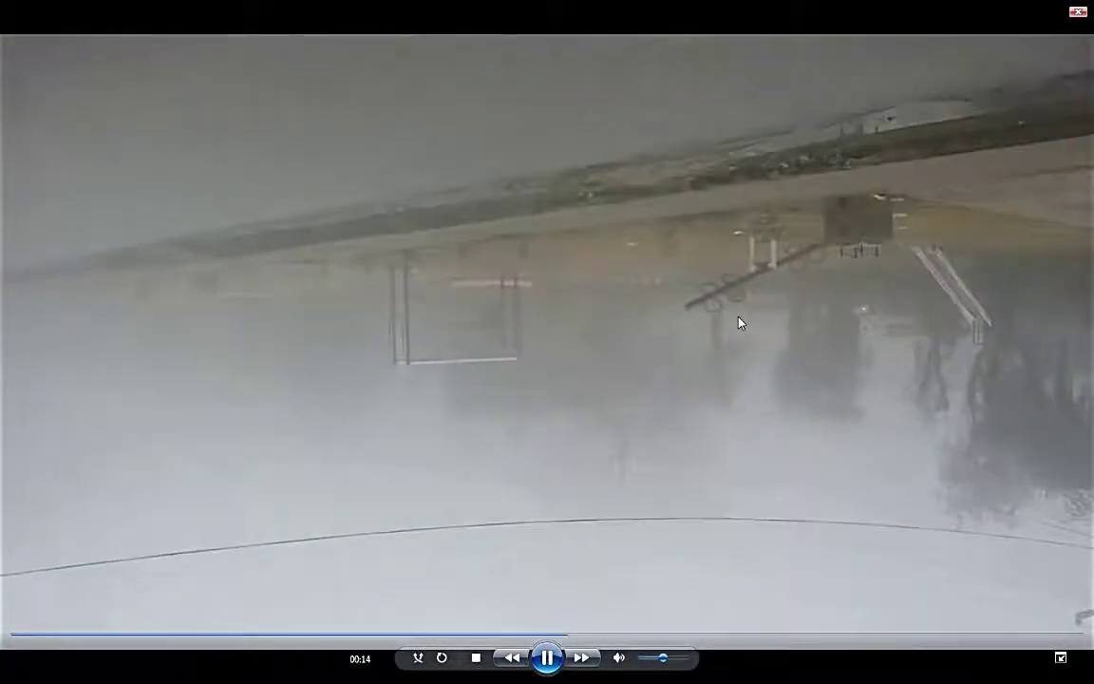
# Exit full-screen playback of the Demo1 video and close the media player.
pyautogui.doubleClick(740, 323)
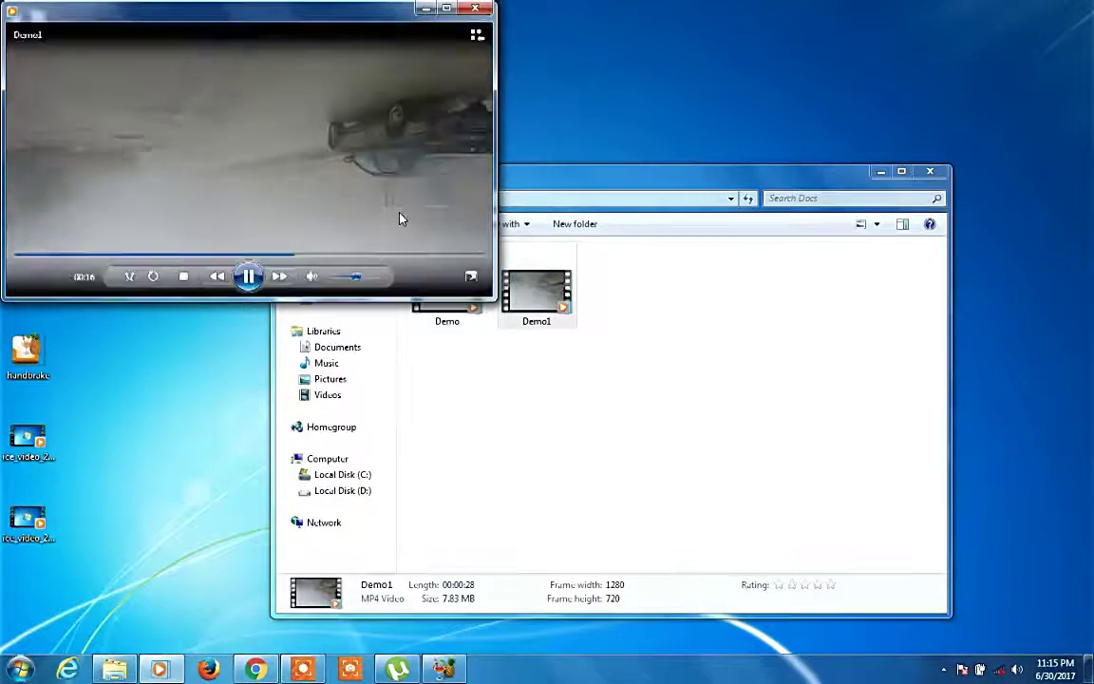
pyautogui.click(476, 9)
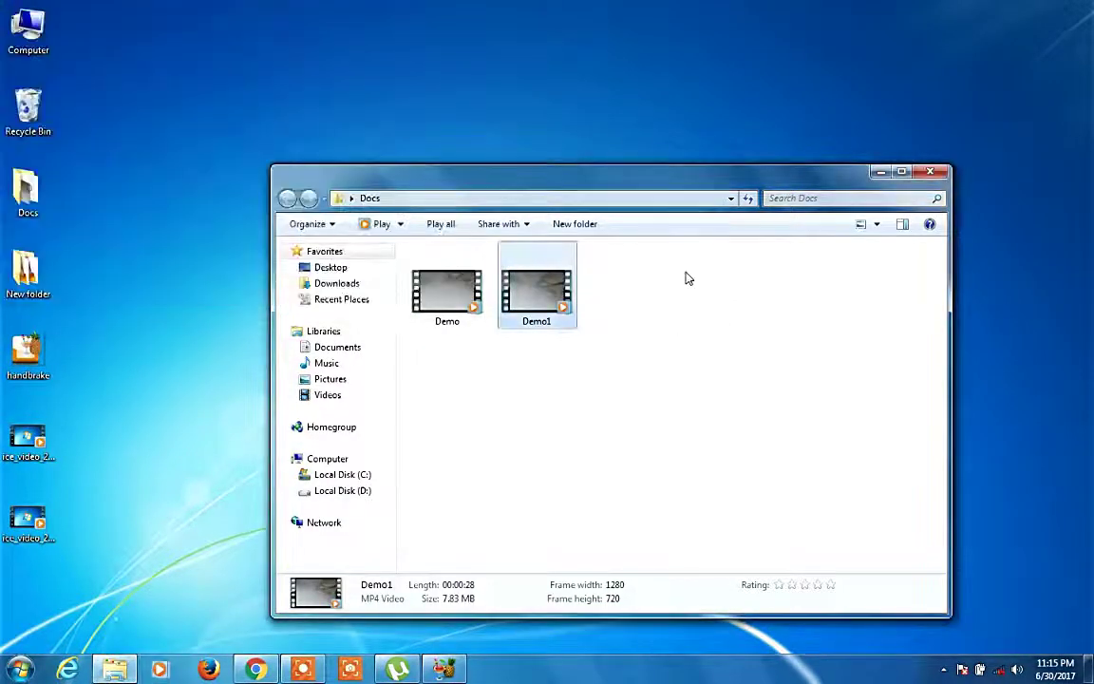
pyautogui.click(695, 366)
# Compare the file sizes of the Demo1 and Demo videos in the Docs folder, and close the folder.
pyautogui.click(562, 306)
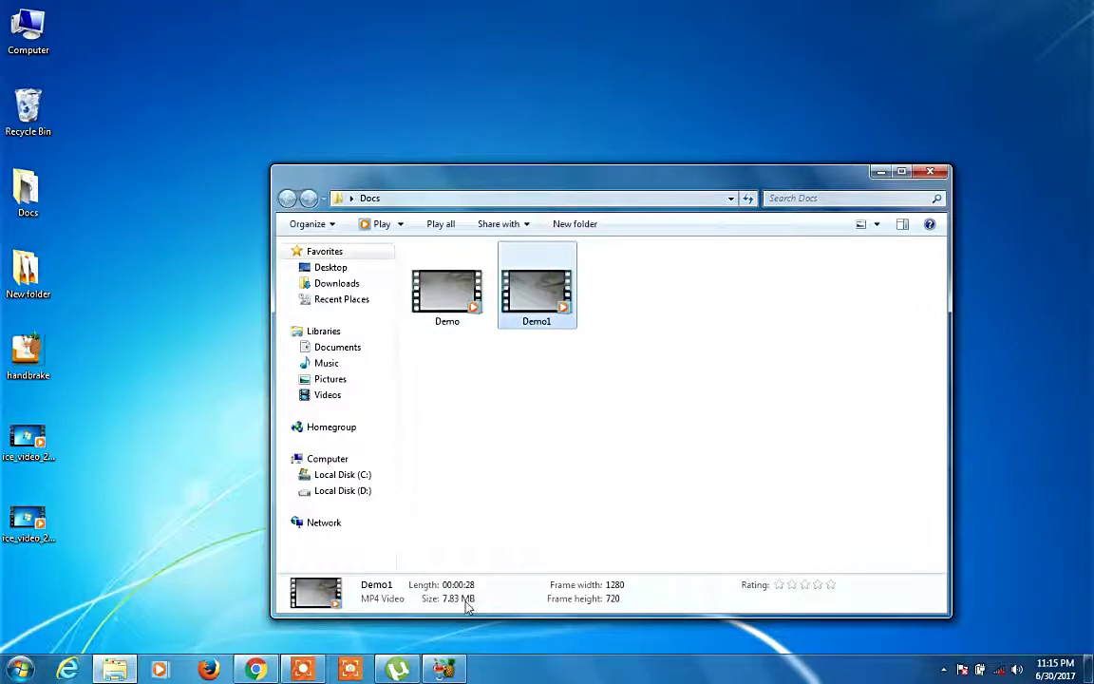
pyautogui.click(464, 424)
pyautogui.click(442, 303)
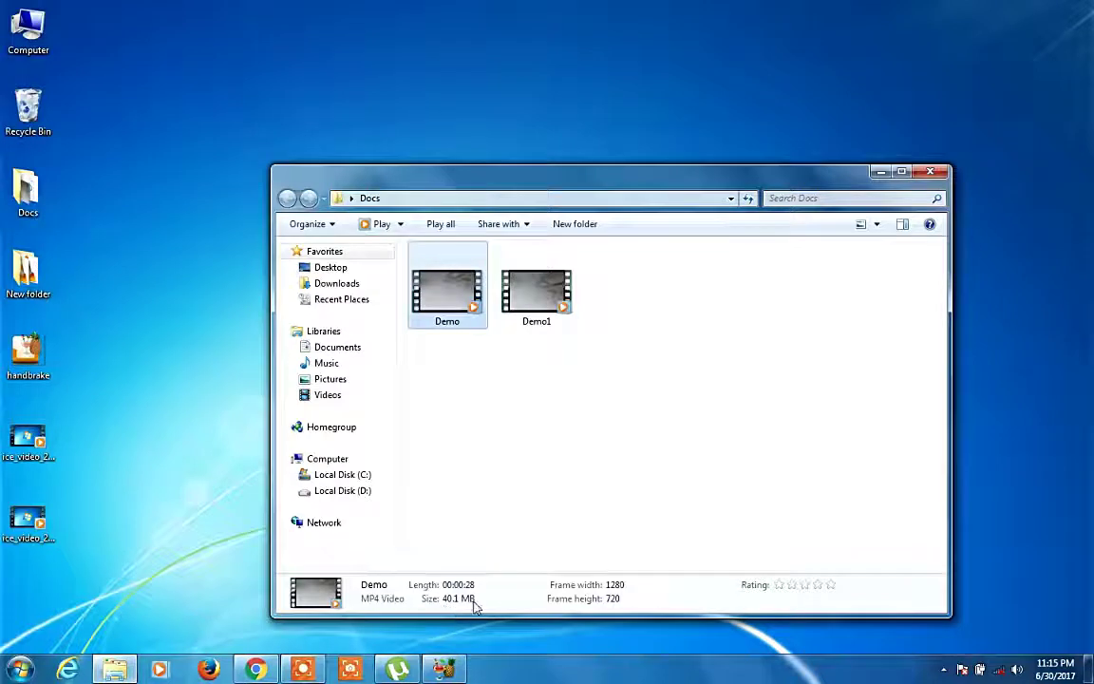
pyautogui.click(540, 356)
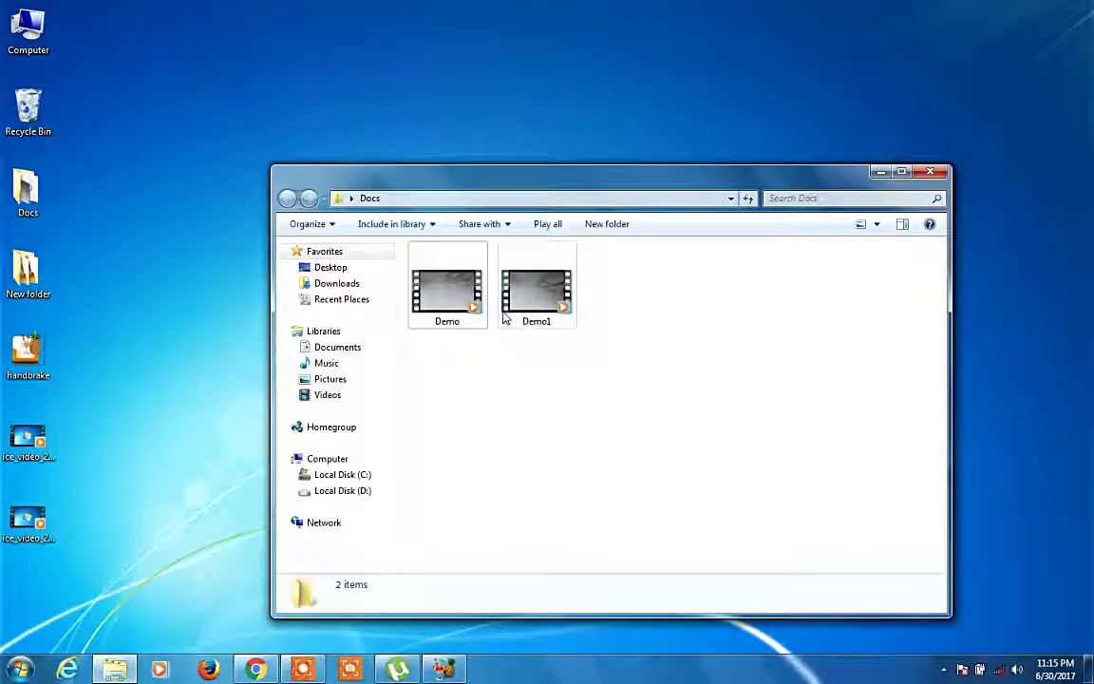
pyautogui.click(450, 314)
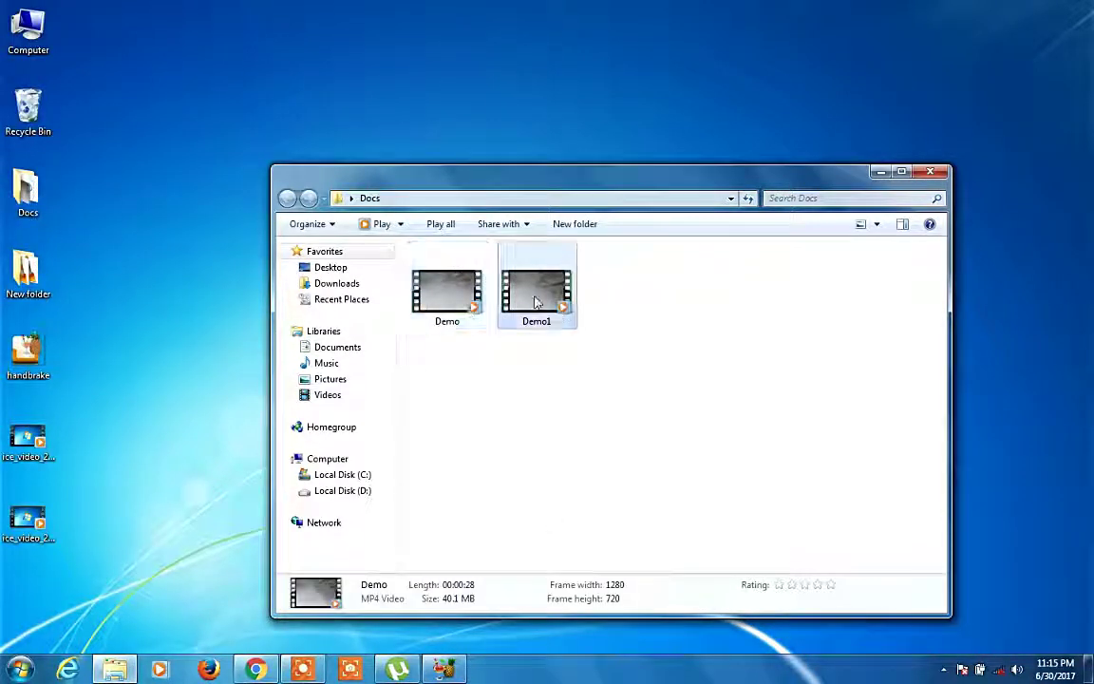
pyautogui.click(637, 408)
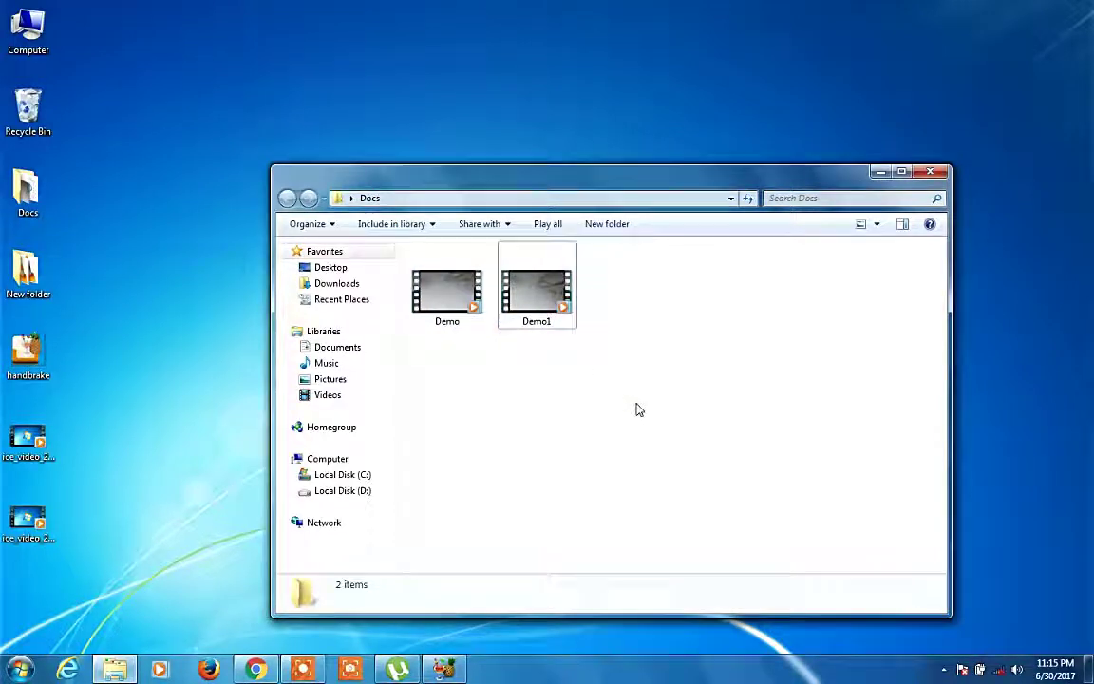
pyautogui.click(929, 174)
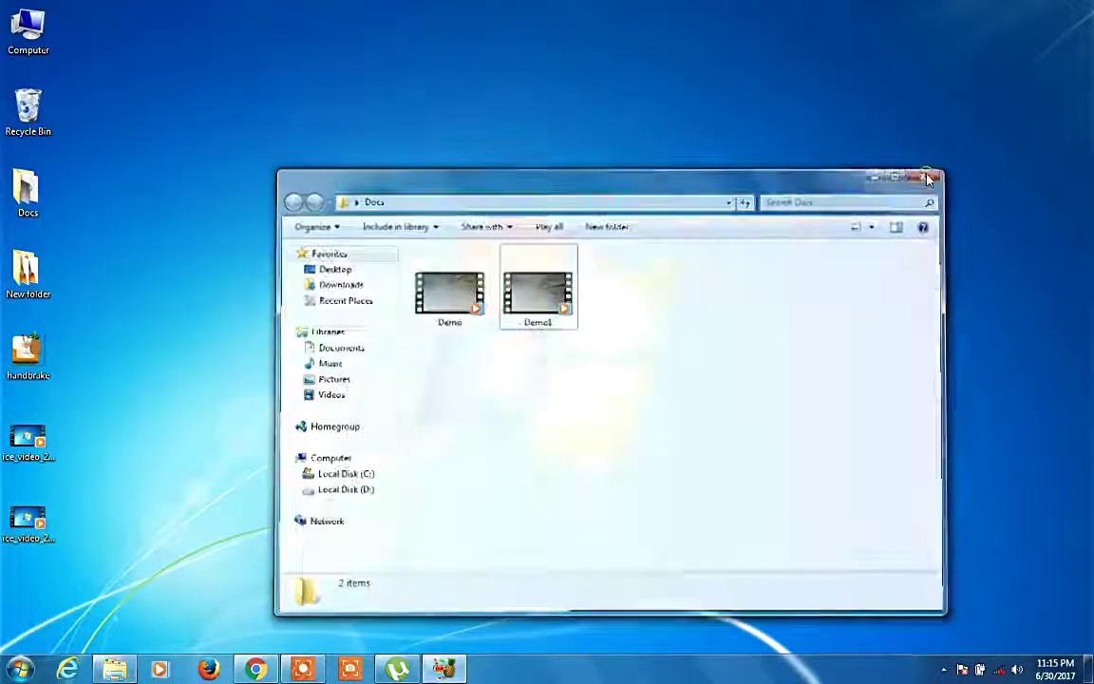
pyautogui.rightClick(600, 239)
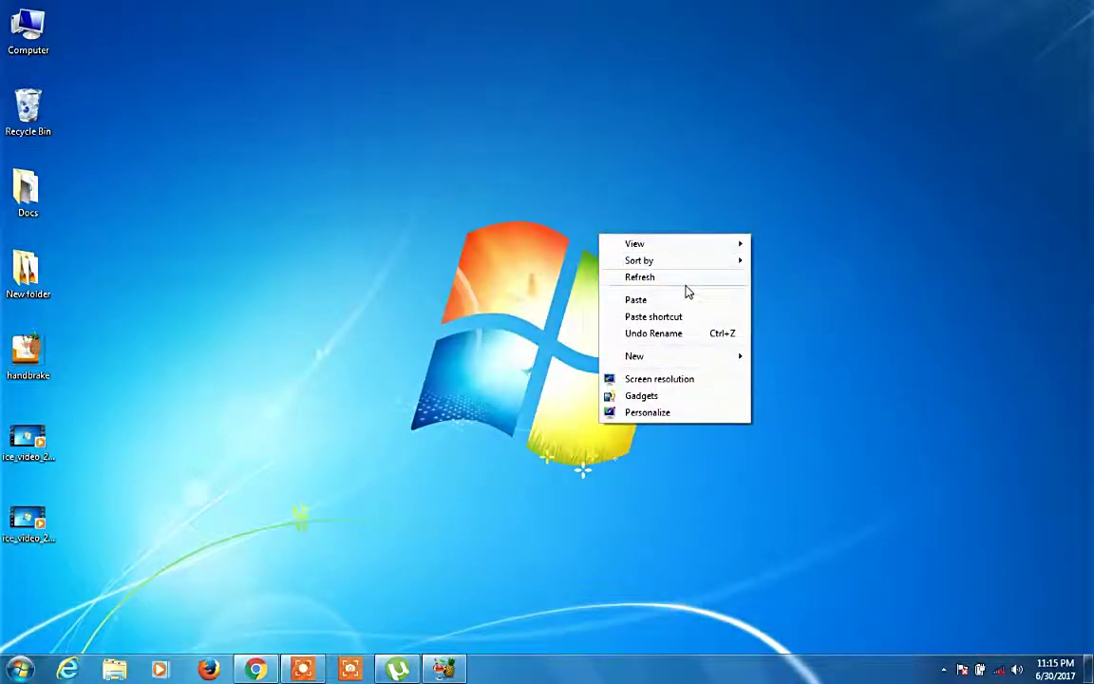
pyautogui.click(686, 277)
pyautogui.rightClick(423, 233)
pyautogui.click(493, 275)
pyautogui.rightClick(455, 223)
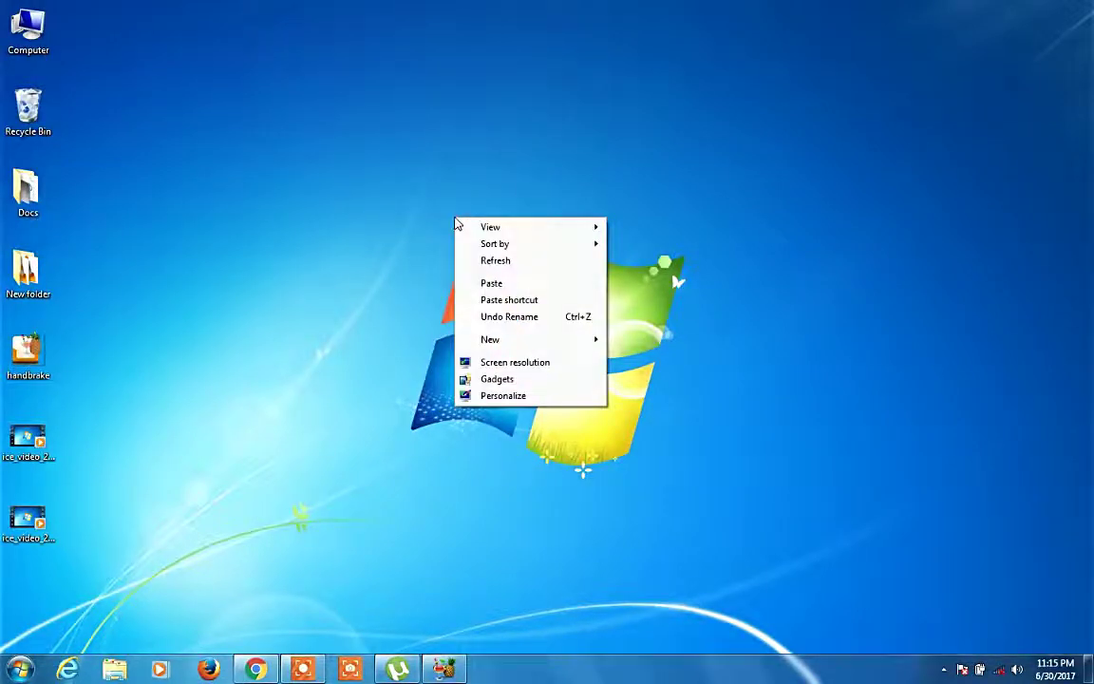
pyautogui.click(498, 261)
pyautogui.rightClick(455, 208)
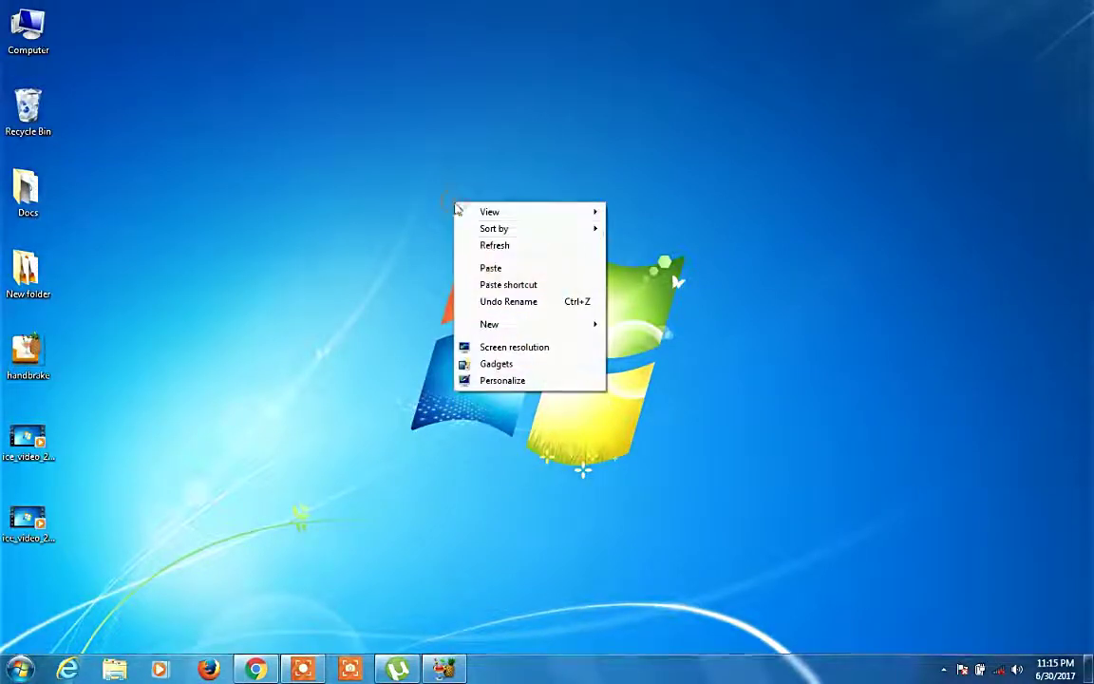
pyautogui.click(496, 249)
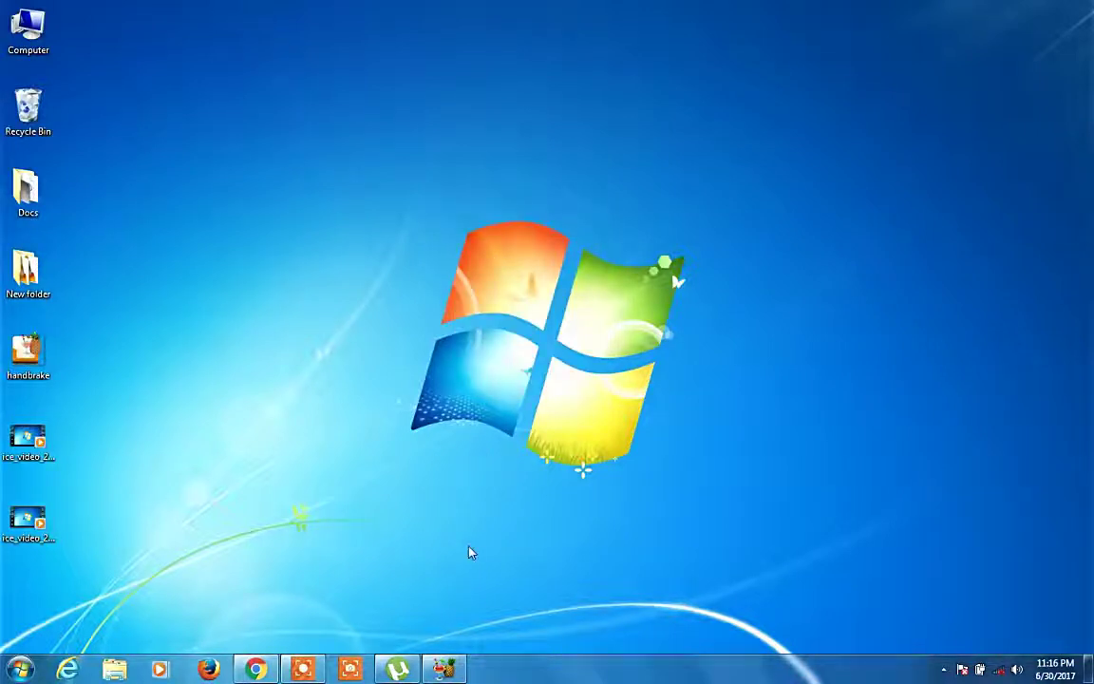